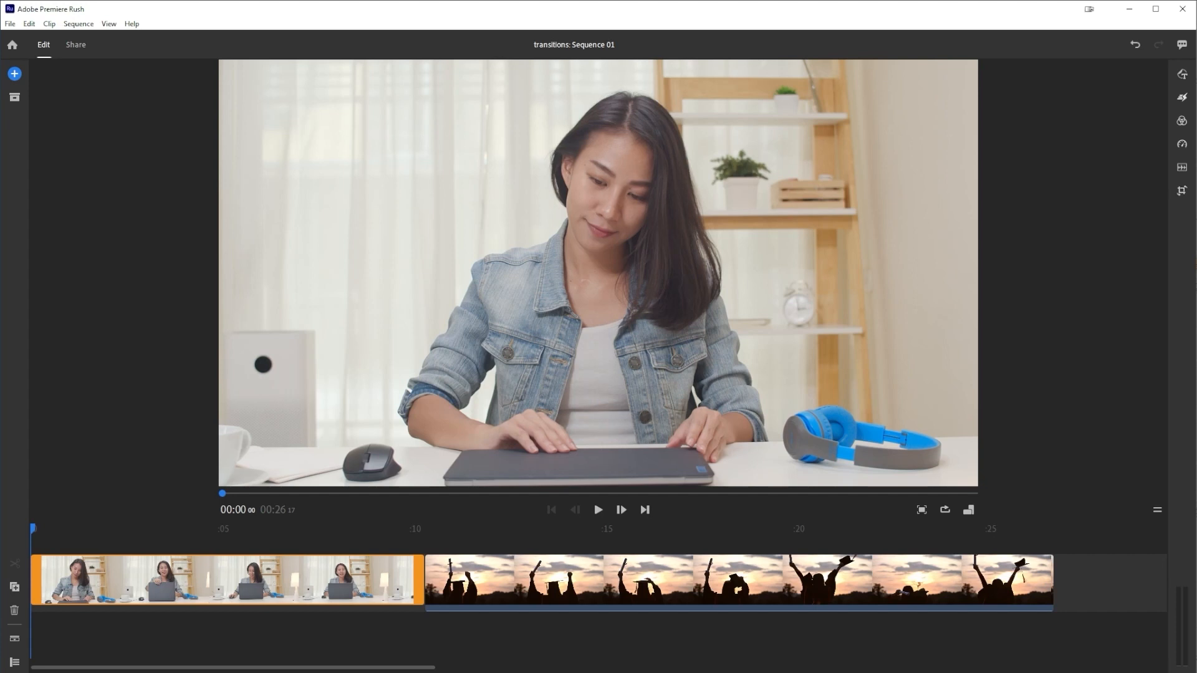
# - Show the transition effects, apply Dissolve to both ends of the first clip, and scrub through that clip
pyautogui.click(1182, 98)
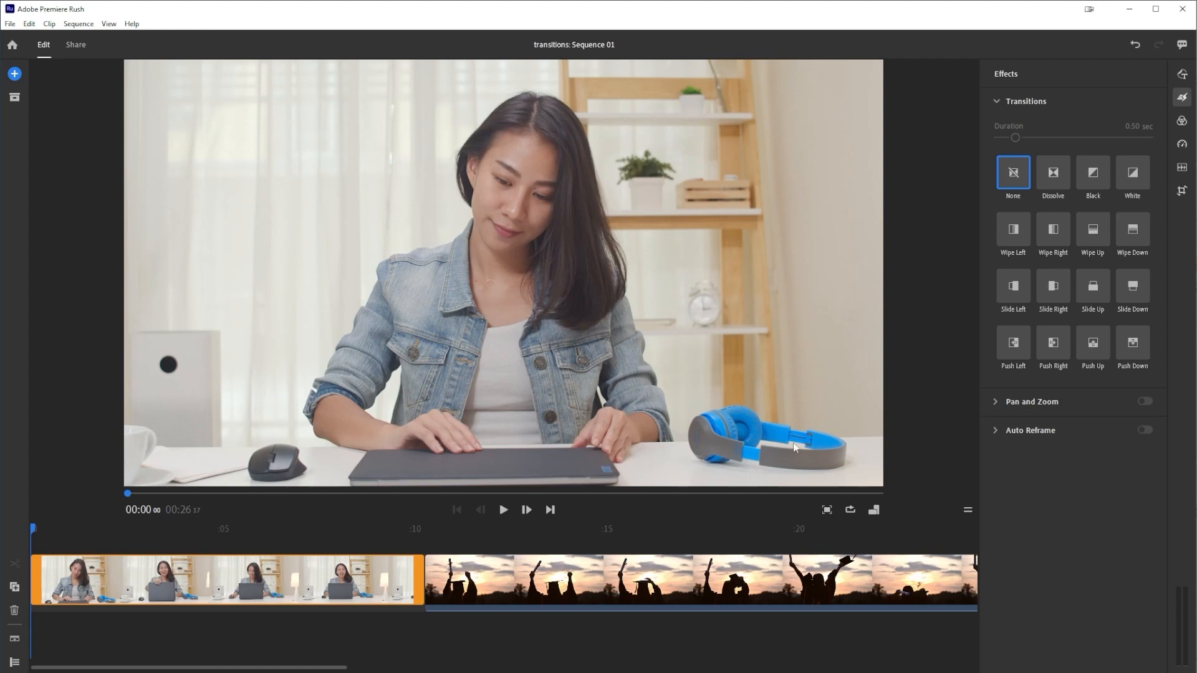
pyautogui.click(1057, 177)
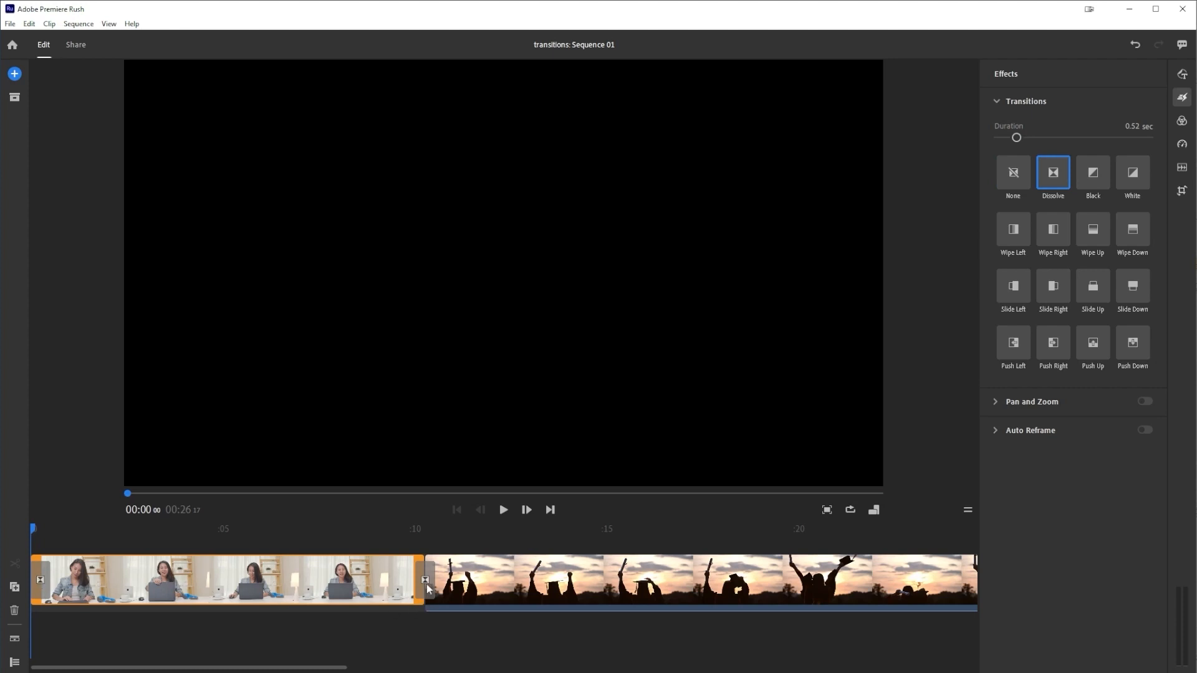
pyautogui.moveTo(36, 527); pyautogui.dragTo(357, 557)
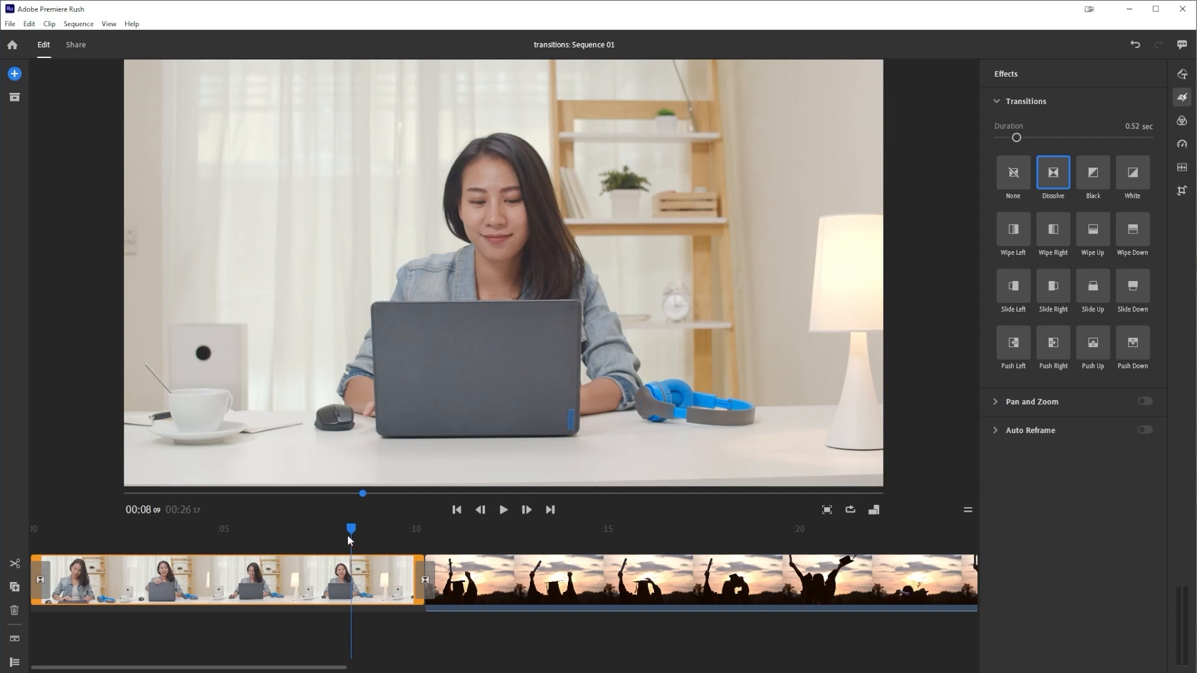
# - Delete the Dissolve transitions at the start and end of the first clip
pyautogui.click(40, 577)
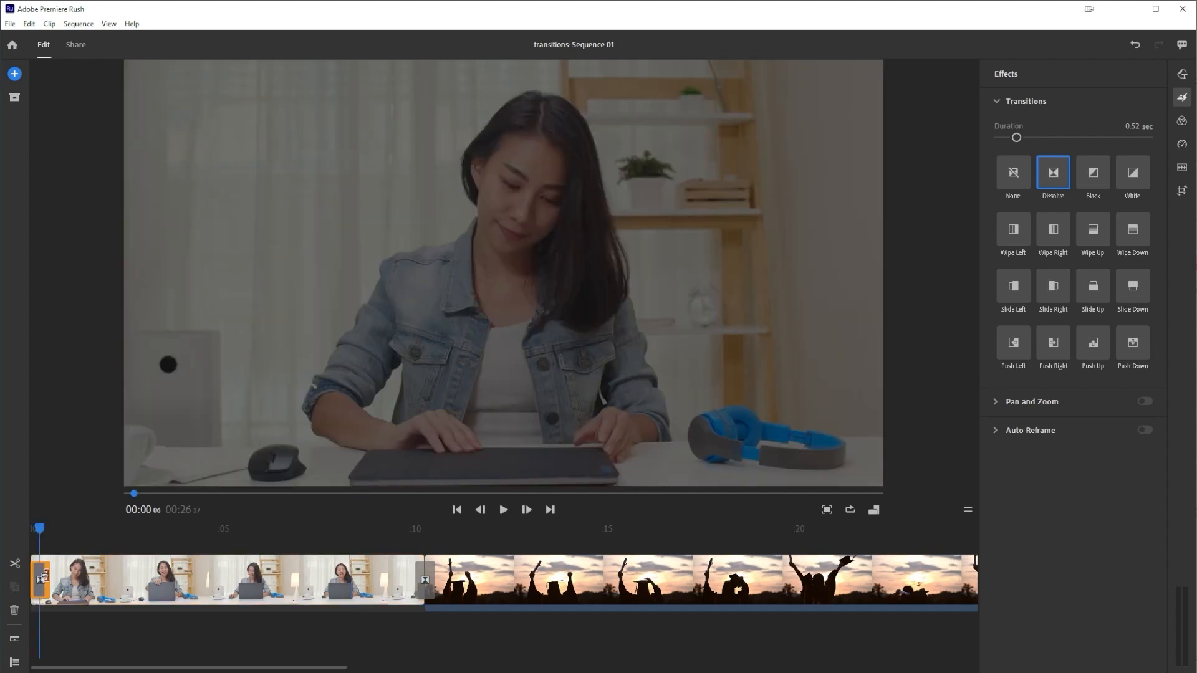
pyautogui.click(50, 577)
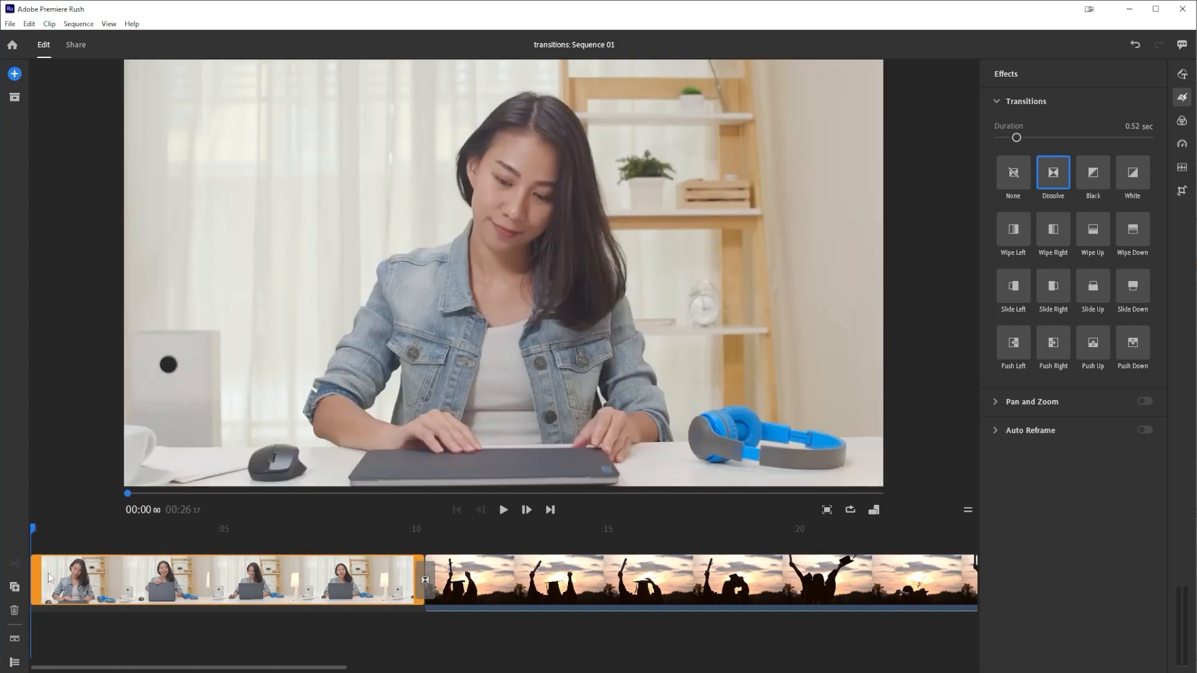
pyautogui.click(416, 536)
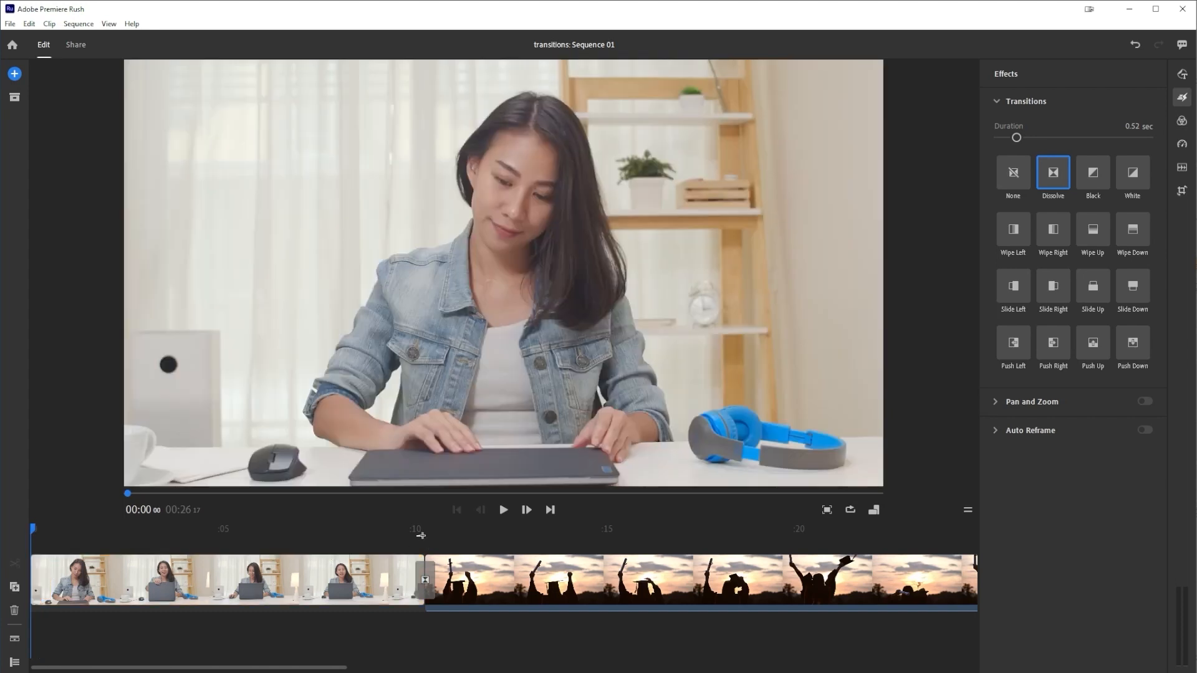
pyautogui.click(423, 577)
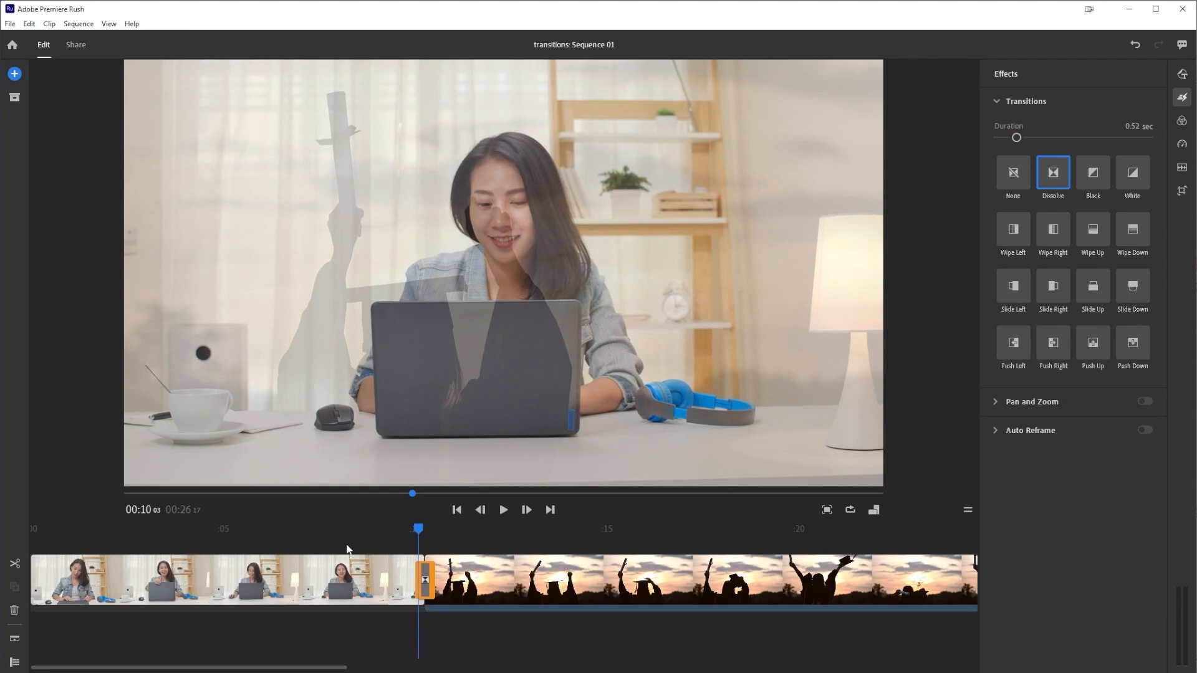
pyautogui.press('Delete')
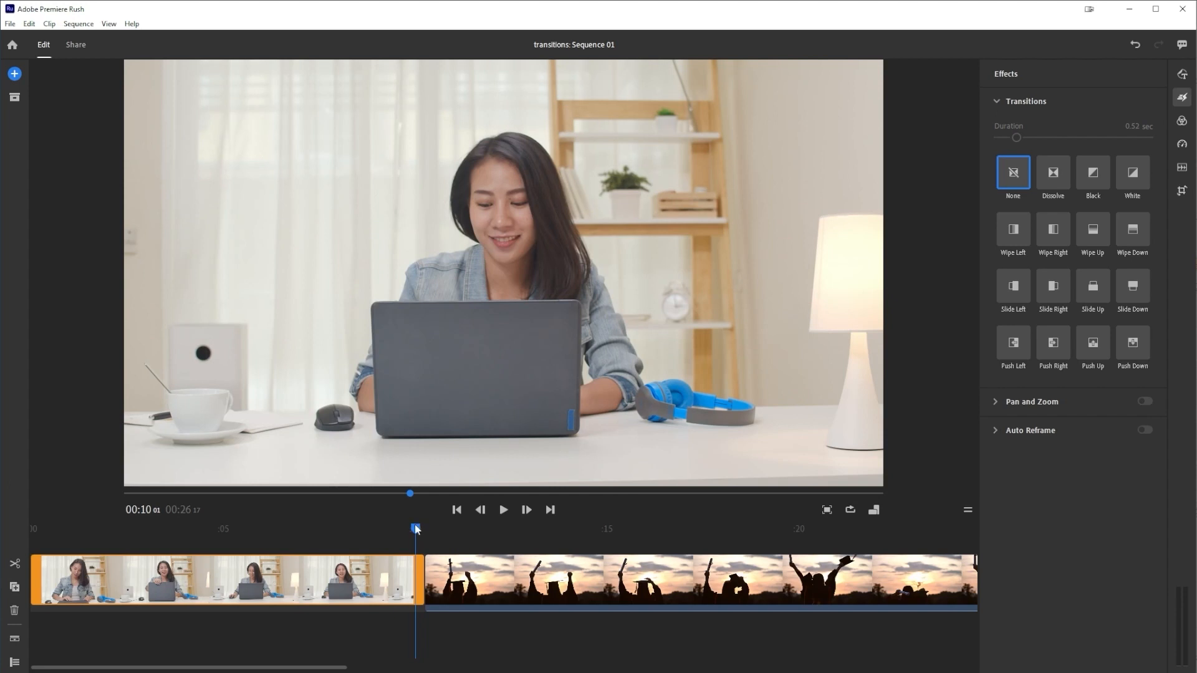
# - Add a Wipe Left transition at the cut between the two clips and scrub toward it
pyautogui.moveTo(415, 529); pyautogui.dragTo(377, 531)
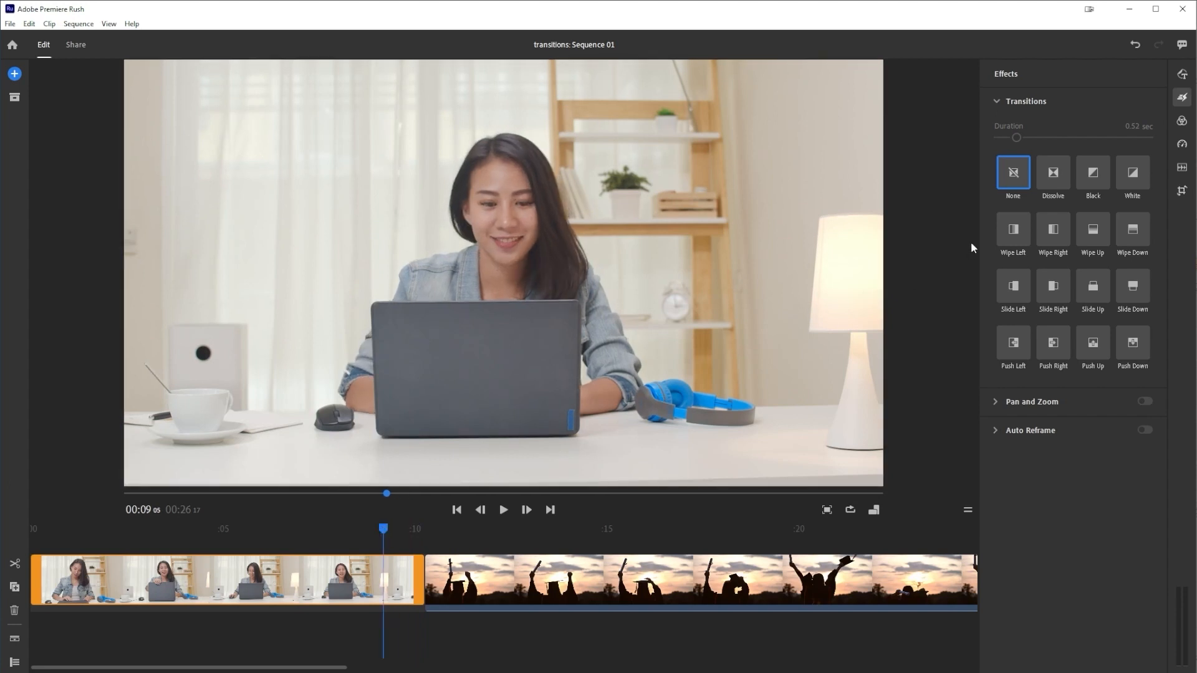
pyautogui.moveTo(1011, 230)
pyautogui.mouseDown()
pyautogui.moveTo(744, 392)
pyautogui.moveTo(471, 517)
pyautogui.moveTo(425, 579)
pyautogui.mouseUp()
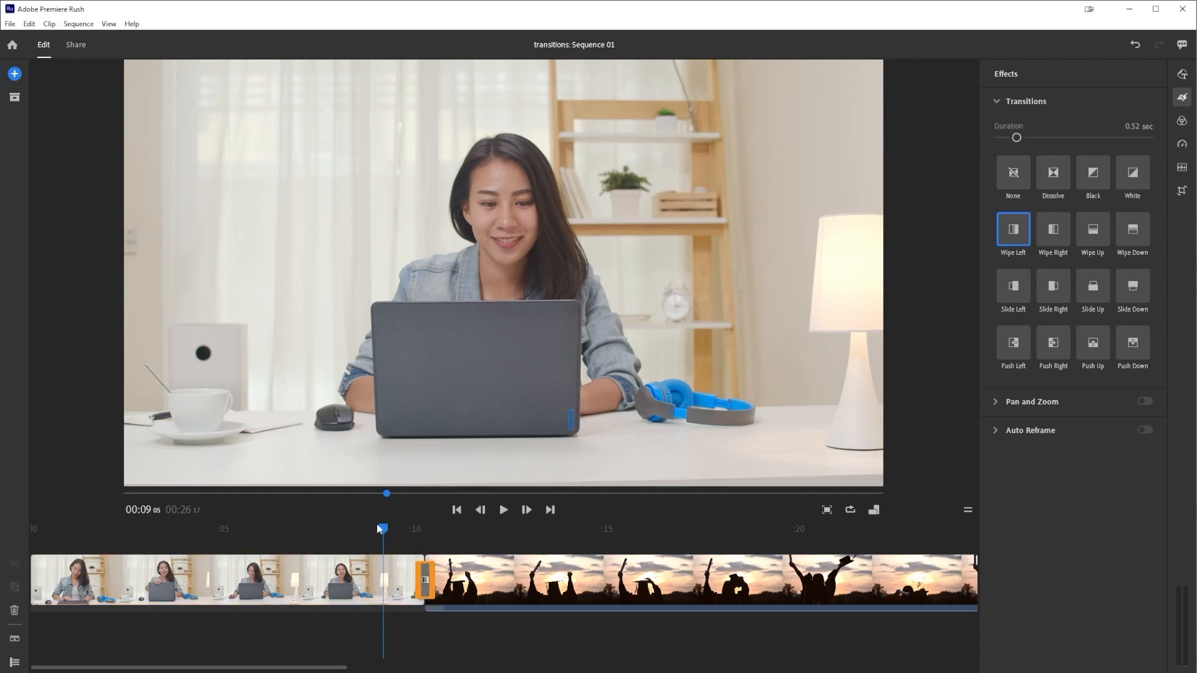
pyautogui.moveTo(379, 527); pyautogui.dragTo(401, 557)
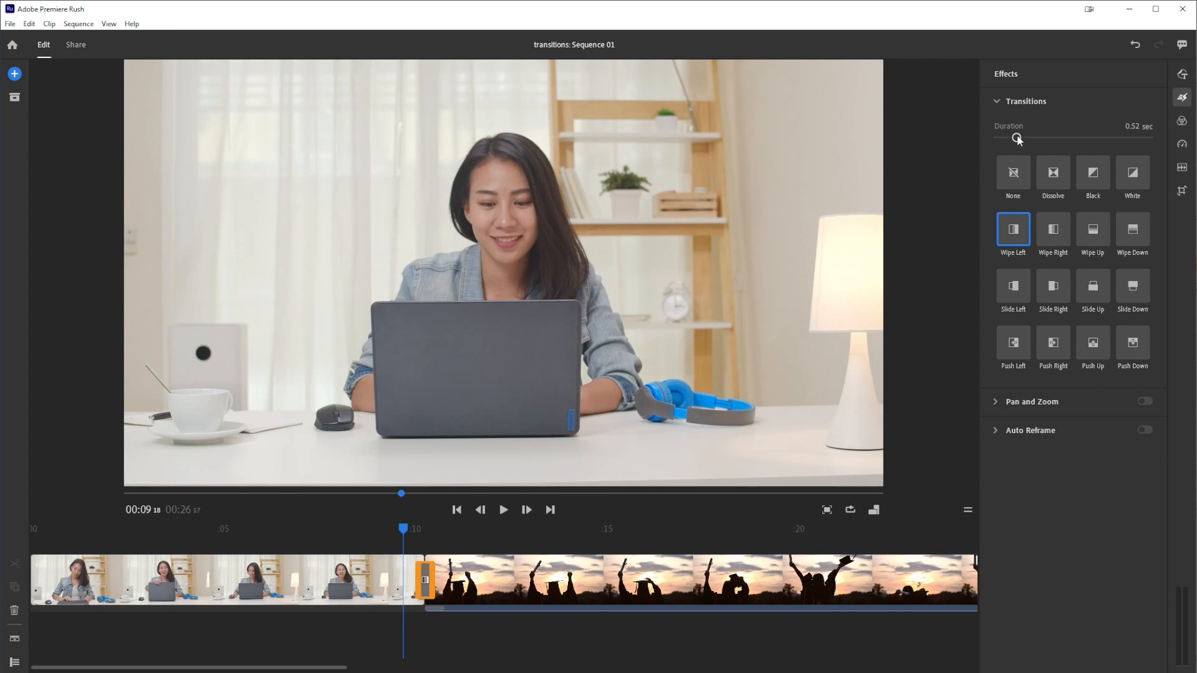
# - Set the Wipe Left transition's duration to 1.88 sec and play back the cut
pyautogui.moveTo(1017, 138); pyautogui.dragTo(1090, 137)
pyautogui.moveTo(404, 530); pyautogui.dragTo(388, 530)
pyautogui.click(503, 510)
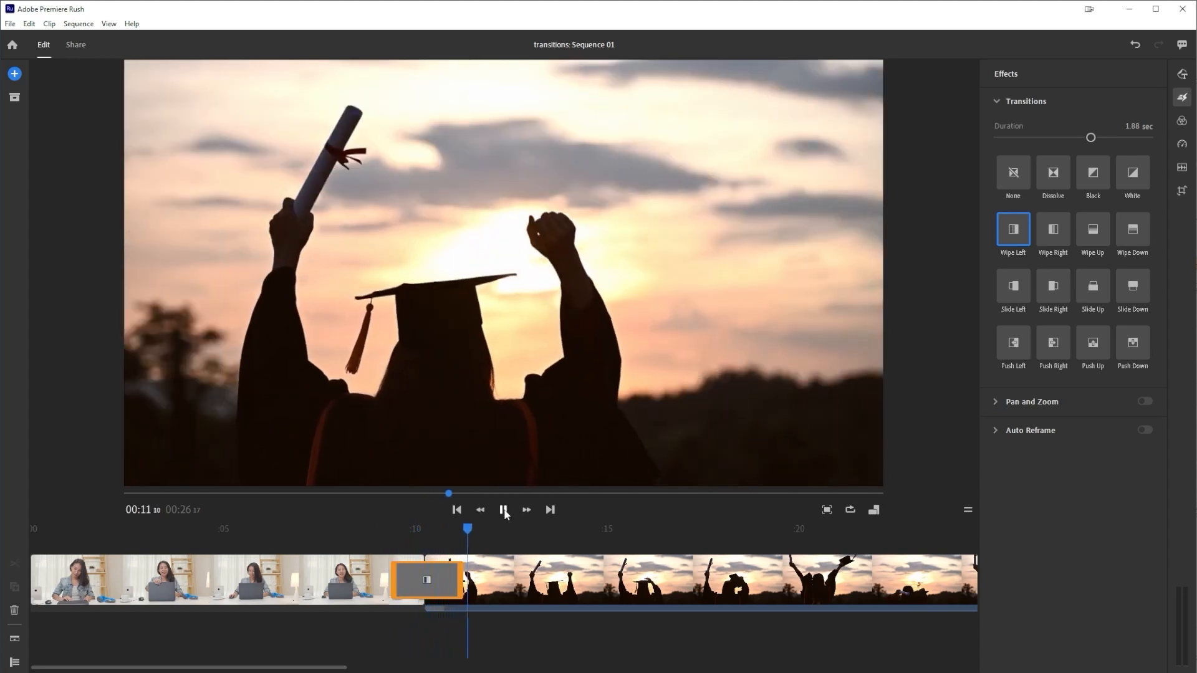
pyautogui.click(503, 510)
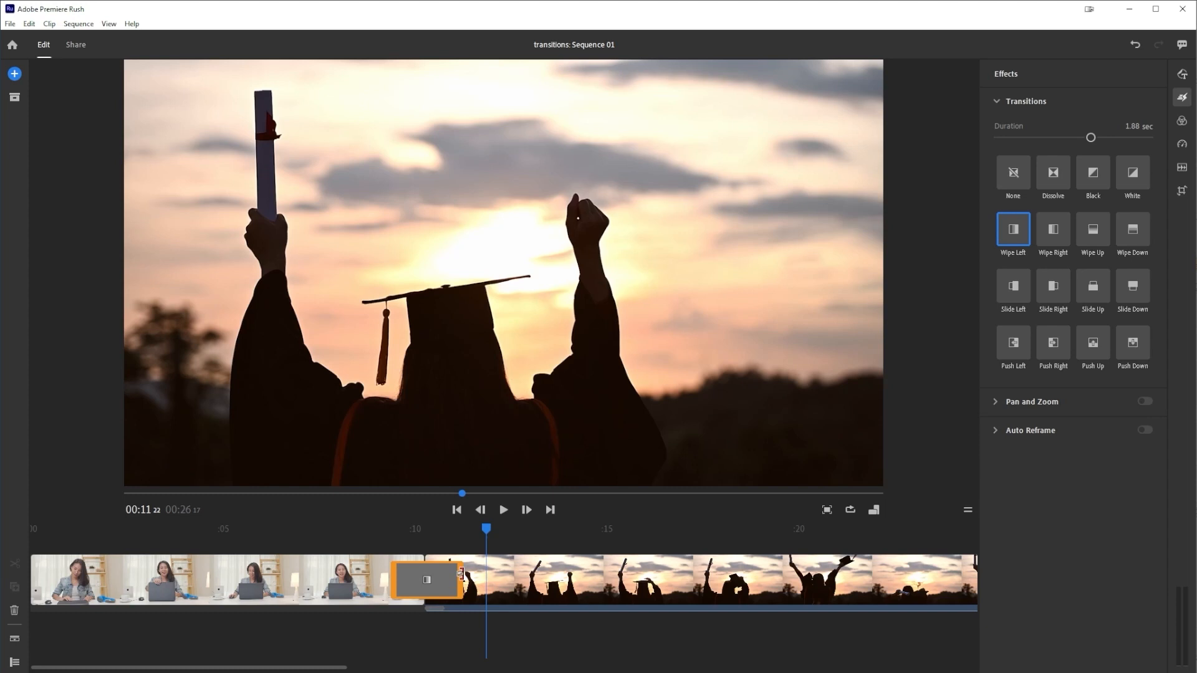
# - Adjust both edges of the Wipe Left transition on the timeline to 1.96 sec, mostly over the second clip
pyautogui.moveTo(461, 573); pyautogui.dragTo(431, 574)
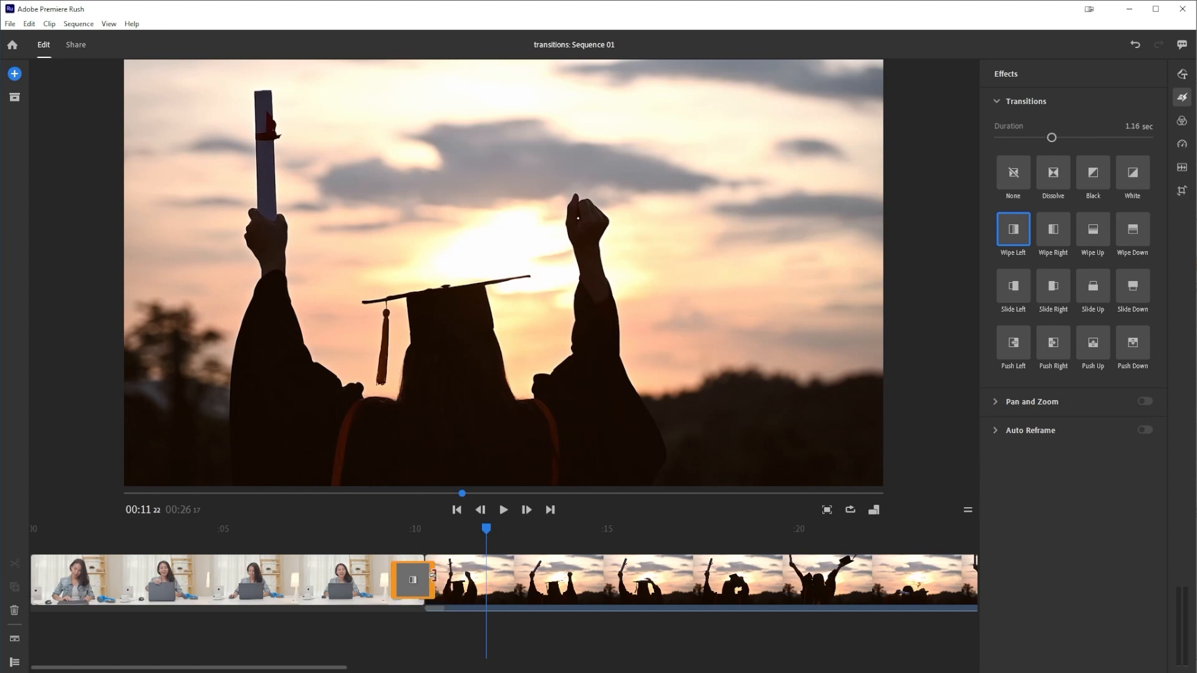
pyautogui.click(392, 582)
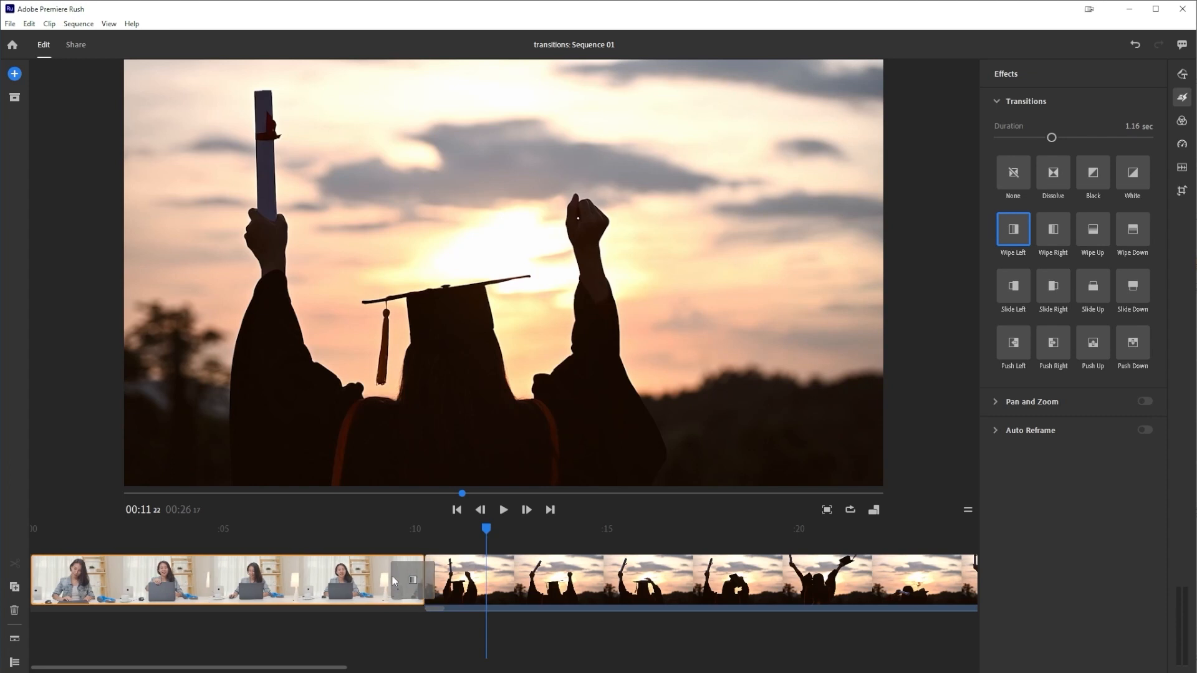
pyautogui.click(395, 577)
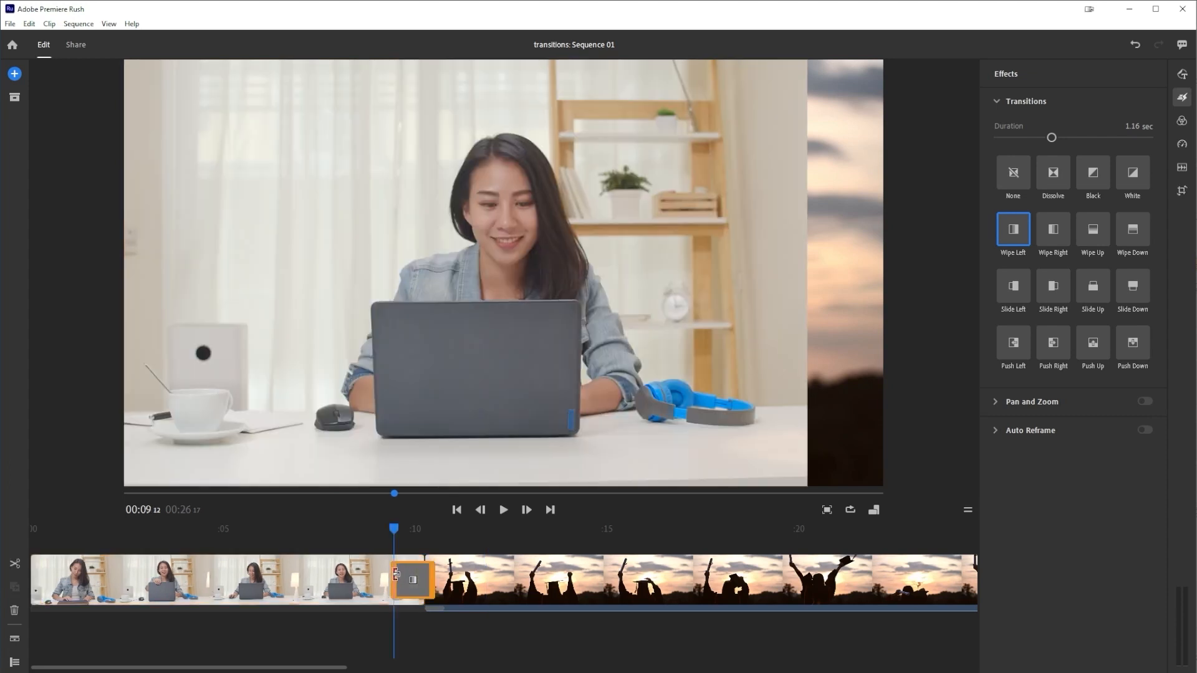
pyautogui.moveTo(396, 574); pyautogui.dragTo(483, 574)
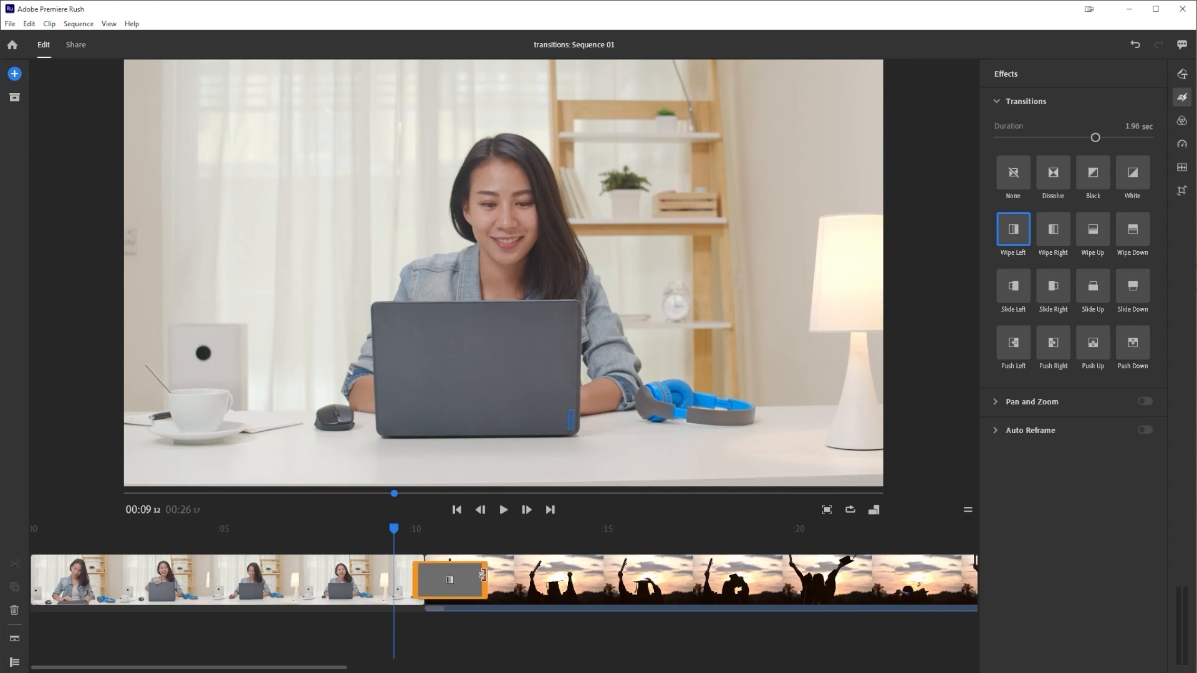
# - Play back the adjusted Wipe Left transition and delete it from the cut
pyautogui.click(504, 510)
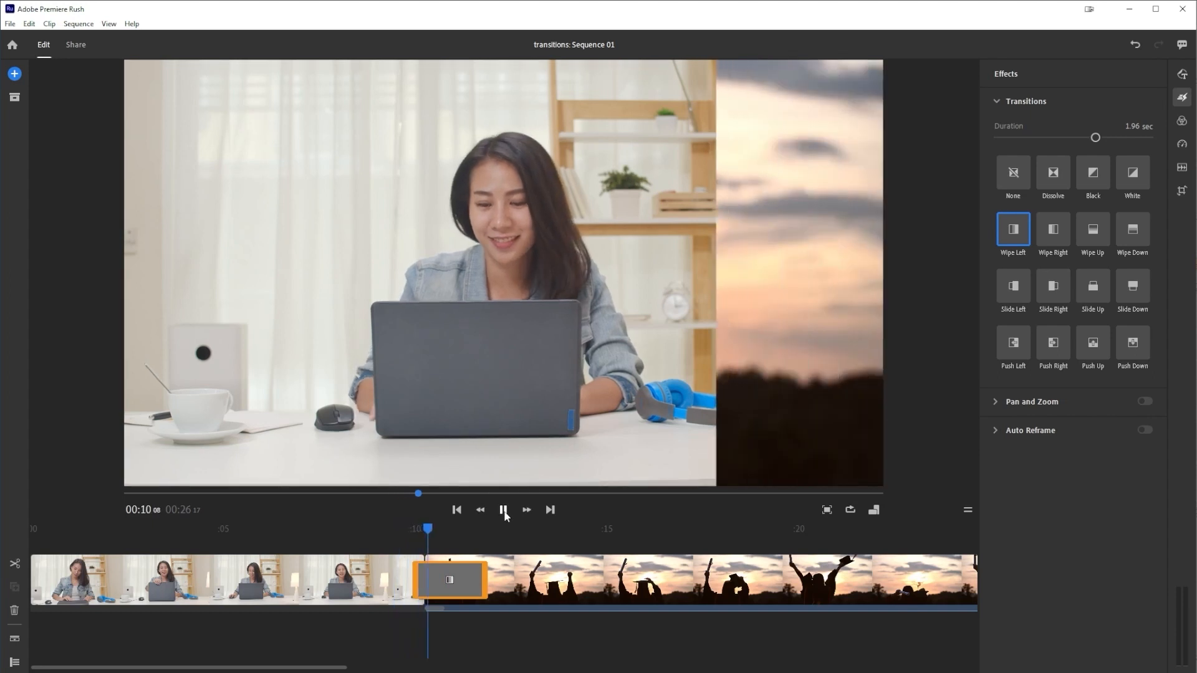
pyautogui.click(503, 510)
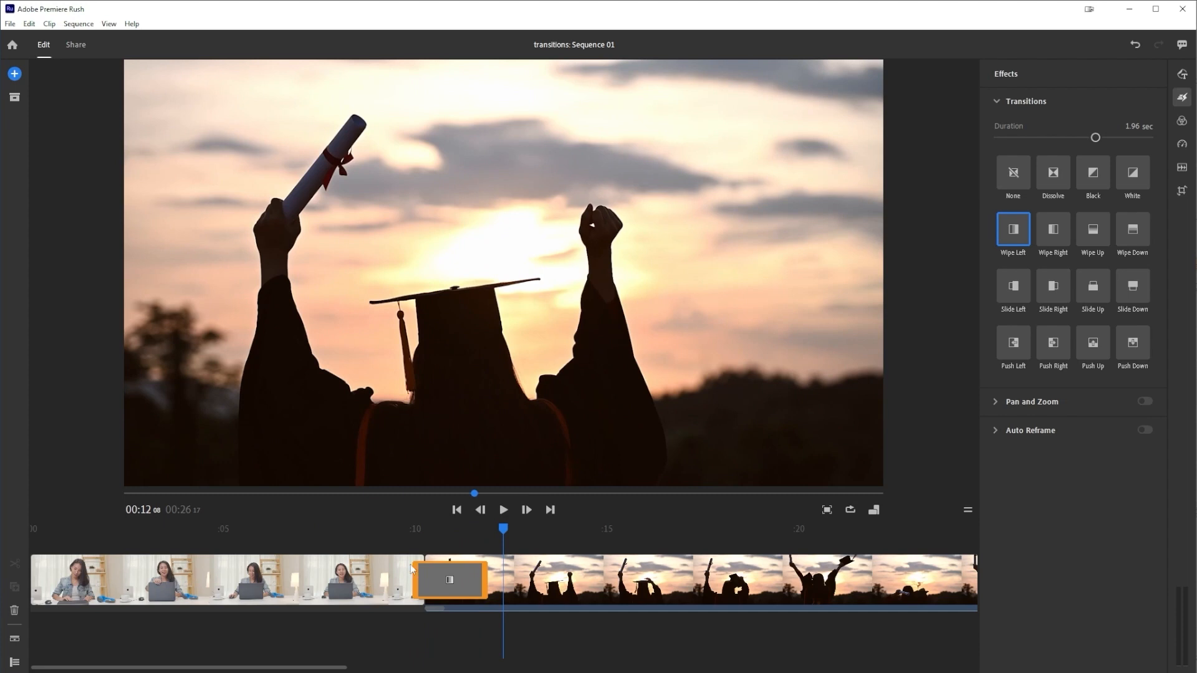
pyautogui.click(443, 574)
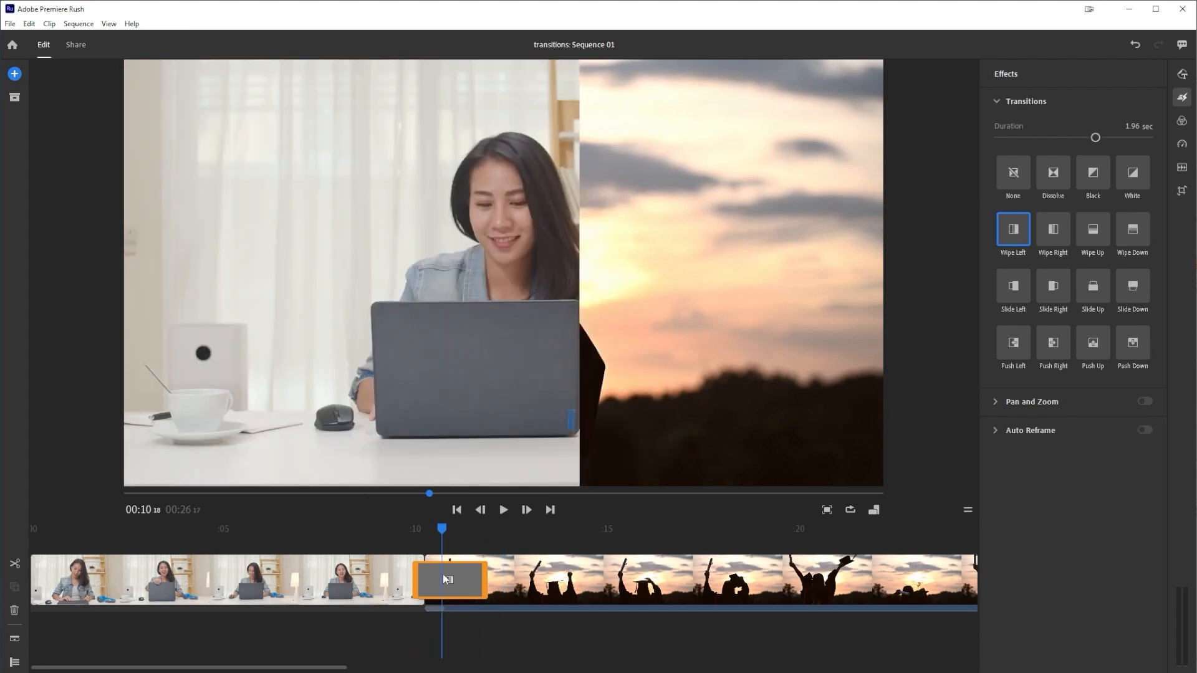
pyautogui.press('Delete')
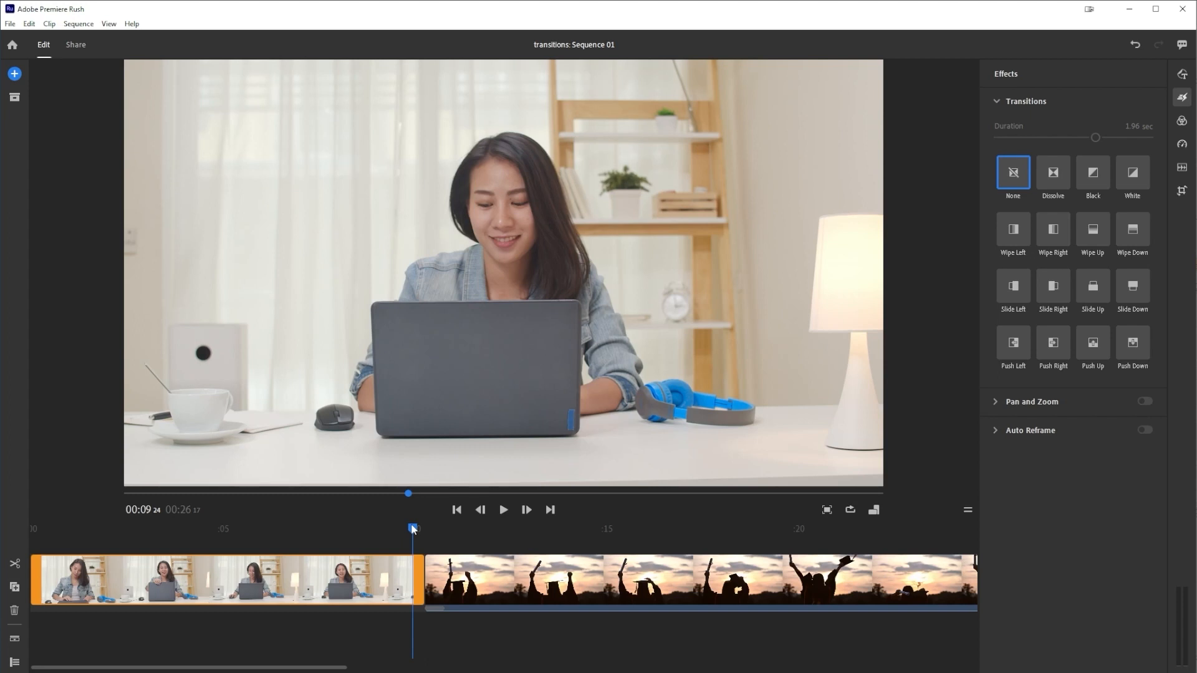
# - Split the graduation clip at about 12:00 and 14:14
pyautogui.moveTo(413, 528); pyautogui.dragTo(488, 529)
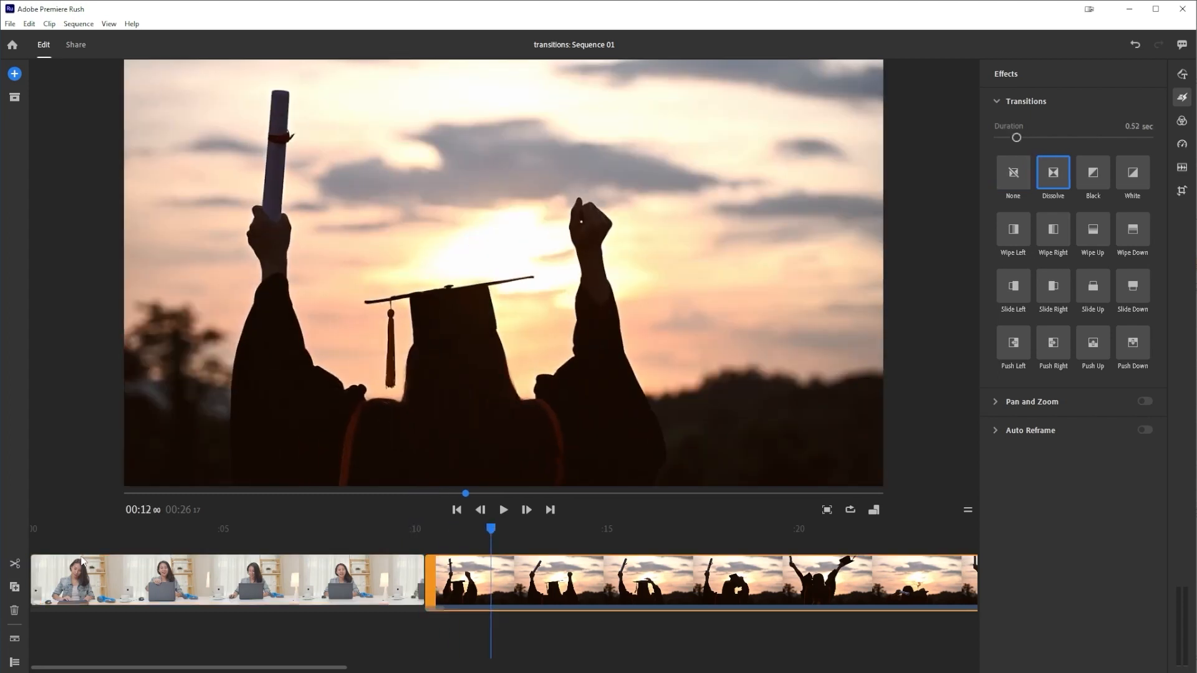
pyautogui.click(13, 565)
pyautogui.moveTo(491, 530); pyautogui.dragTo(589, 530)
pyautogui.click(14, 564)
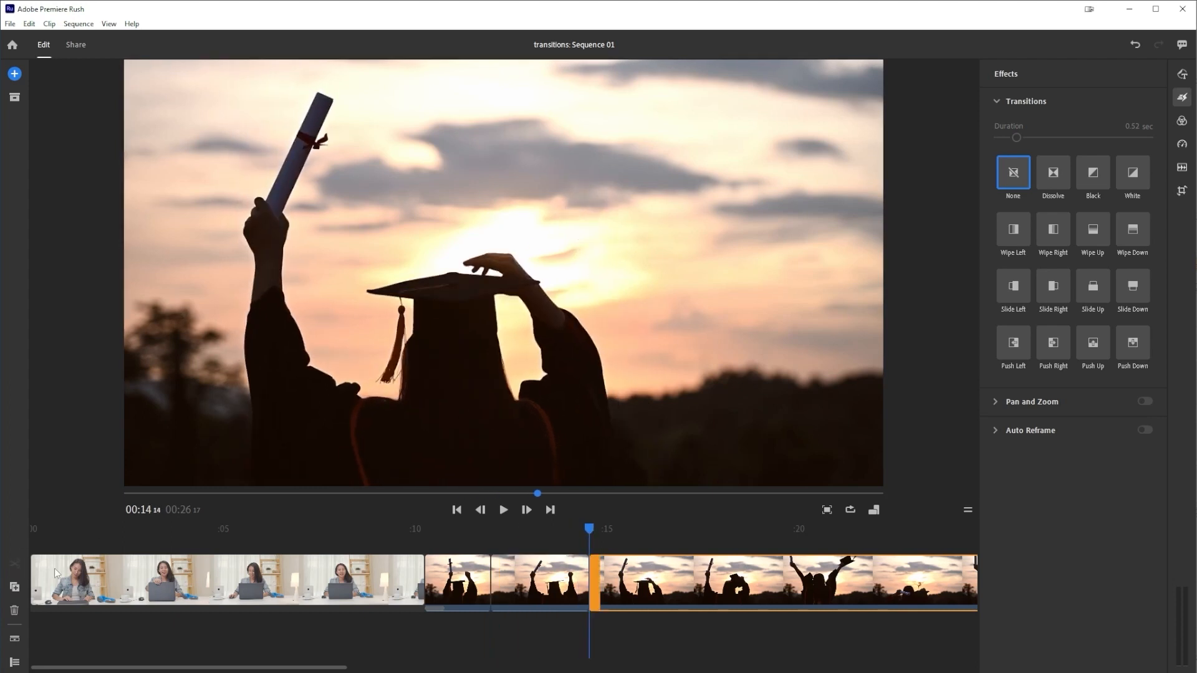
# - Add a Slide Up transition to each of the three cuts and play back the sequence across them
pyautogui.moveTo(590, 529); pyautogui.dragTo(386, 543)
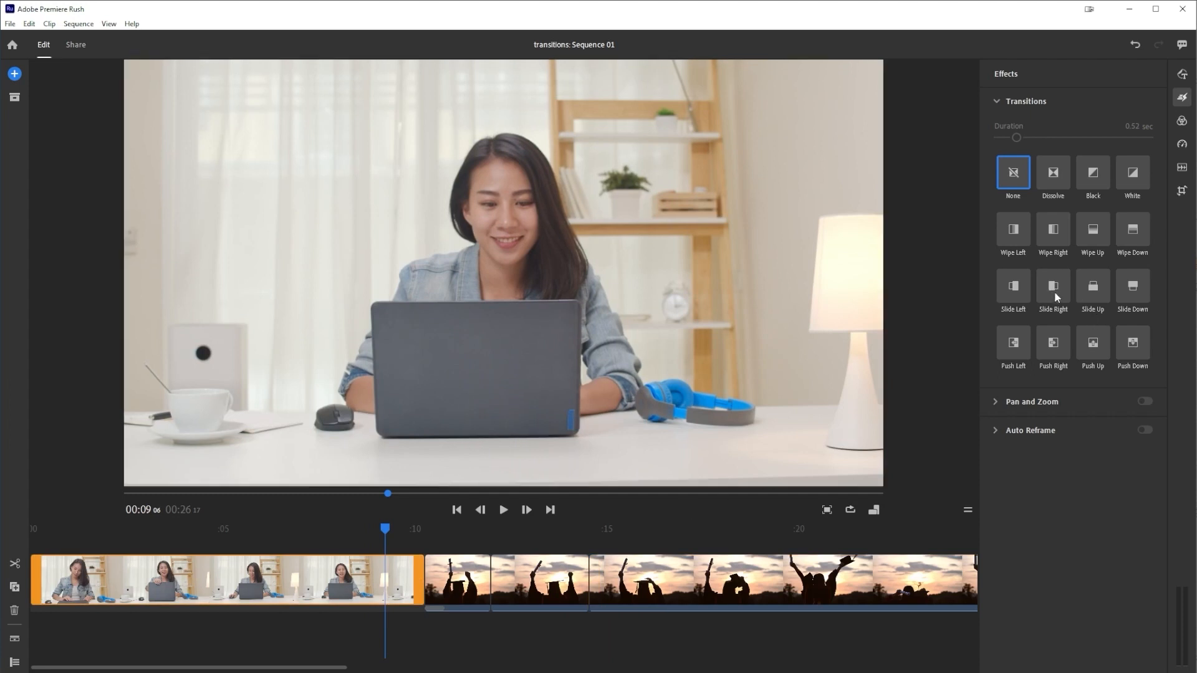
pyautogui.moveTo(1082, 286); pyautogui.dragTo(413, 568)
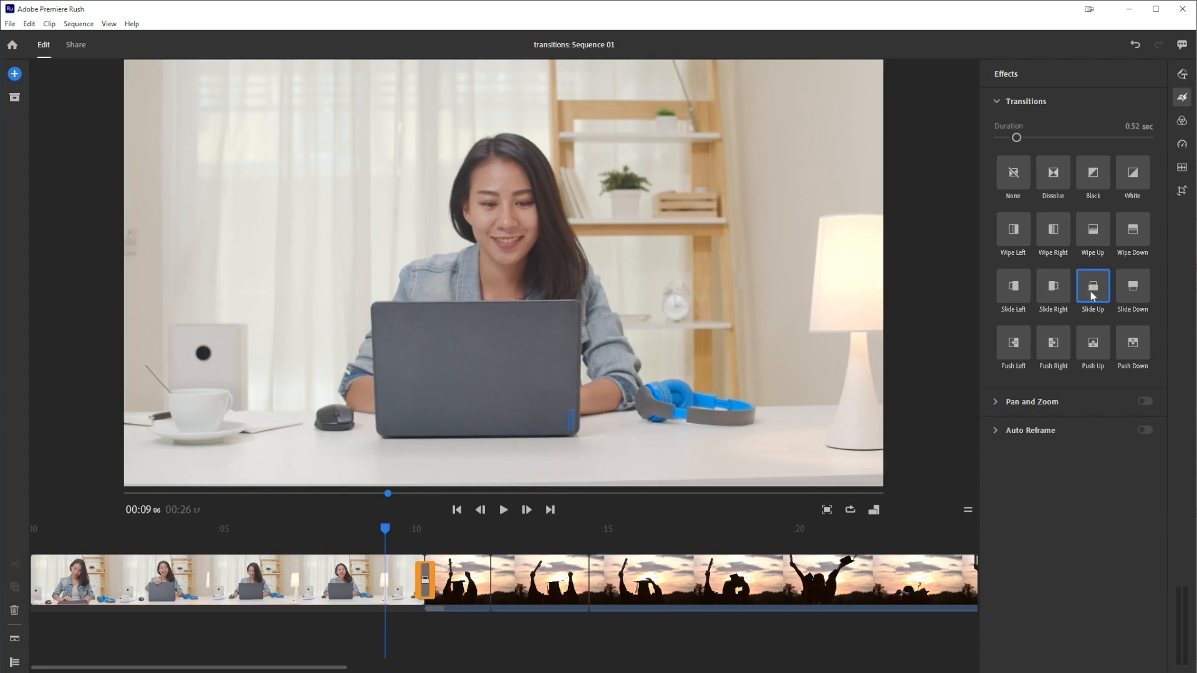
pyautogui.moveTo(1092, 293); pyautogui.dragTo(493, 570)
pyautogui.moveTo(1093, 287); pyautogui.dragTo(575, 576)
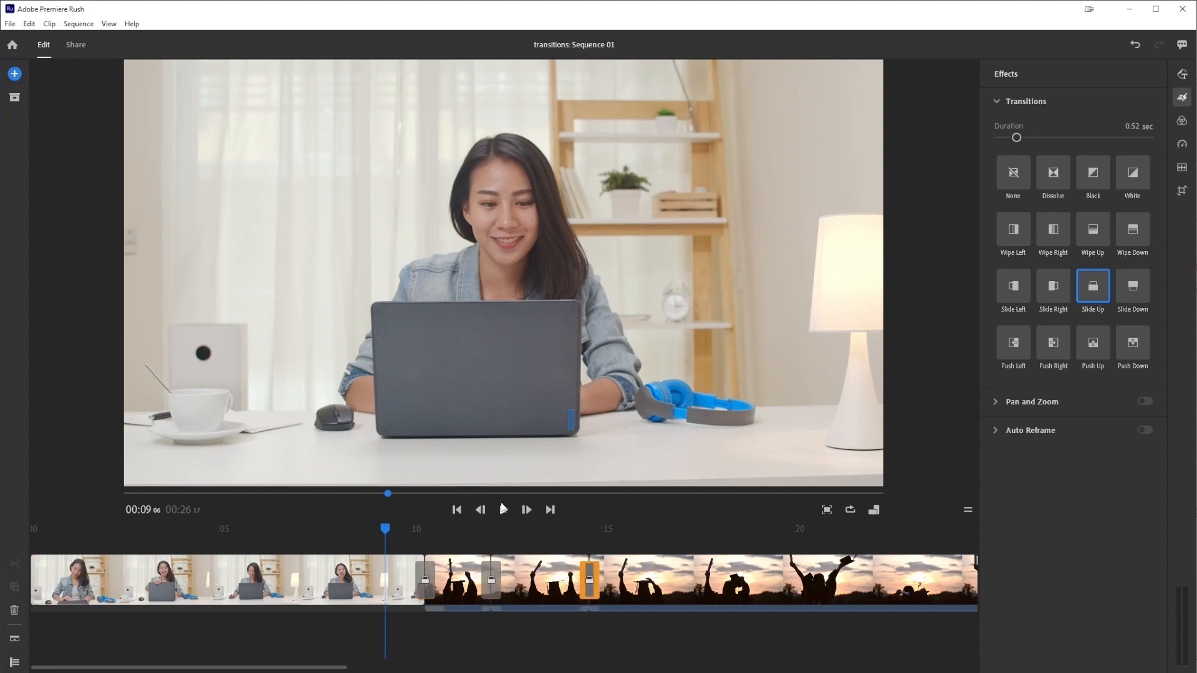
pyautogui.click(504, 511)
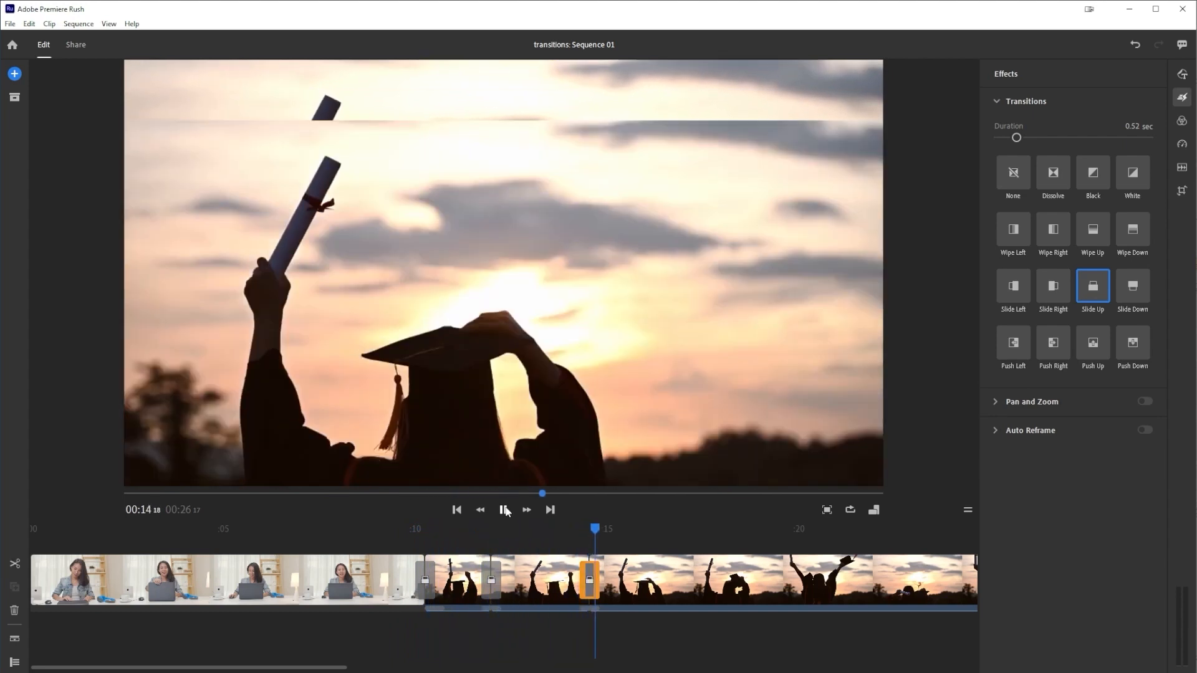
pyautogui.click(504, 511)
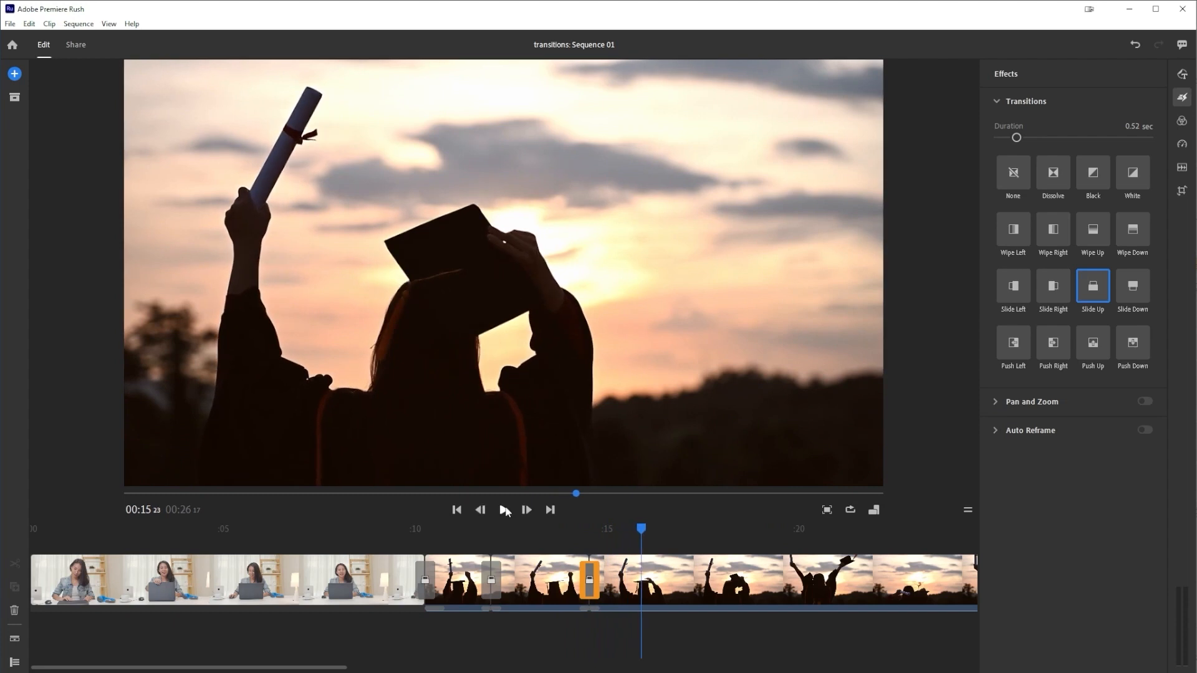
# - Remove the three Slide Up transitions and play back the plain first cut
pyautogui.click(423, 579)
pyautogui.press('Delete')
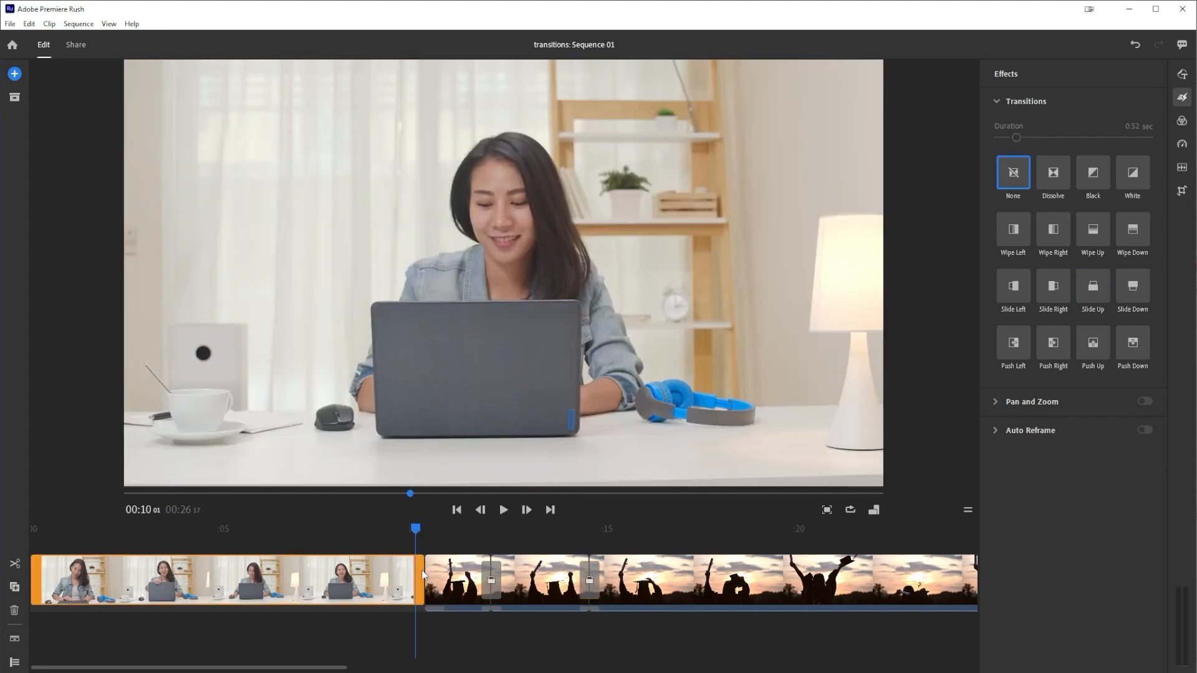
pyautogui.click(504, 510)
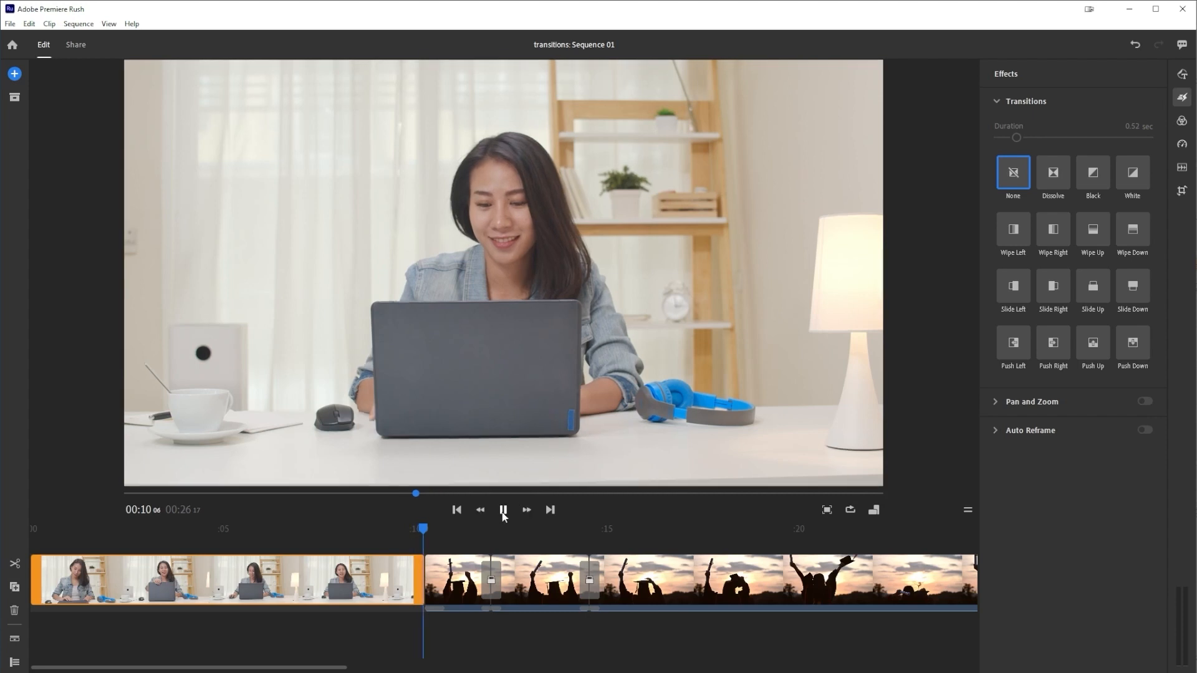
pyautogui.click(503, 510)
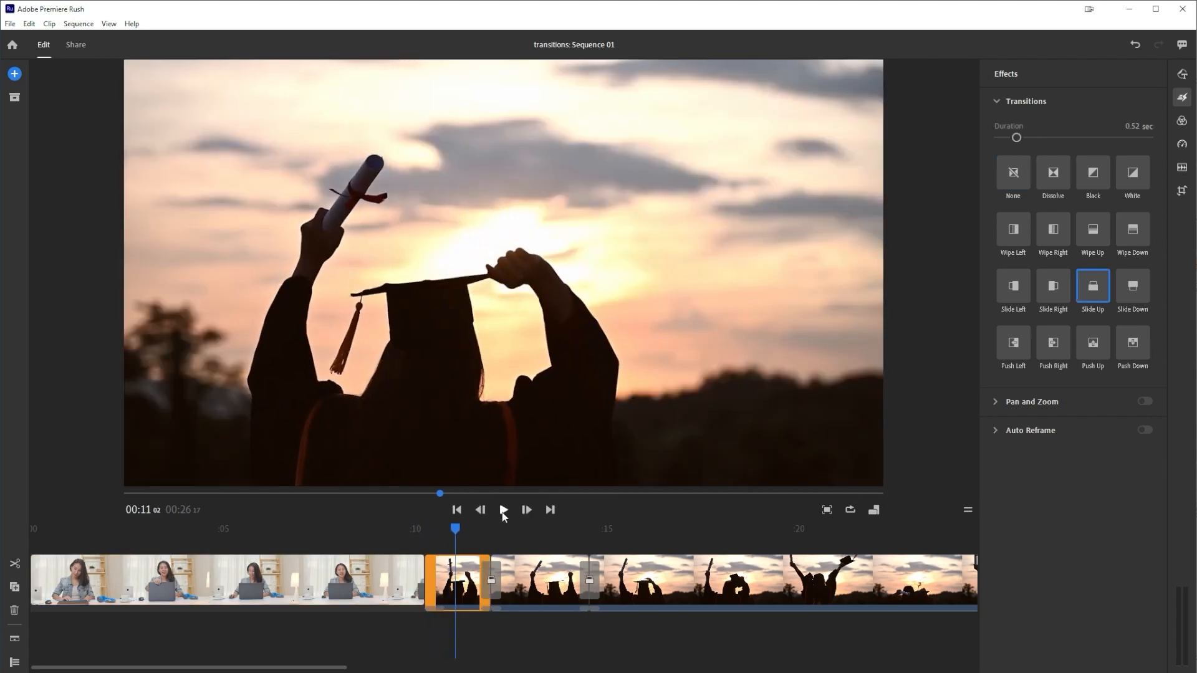
pyautogui.click(491, 579)
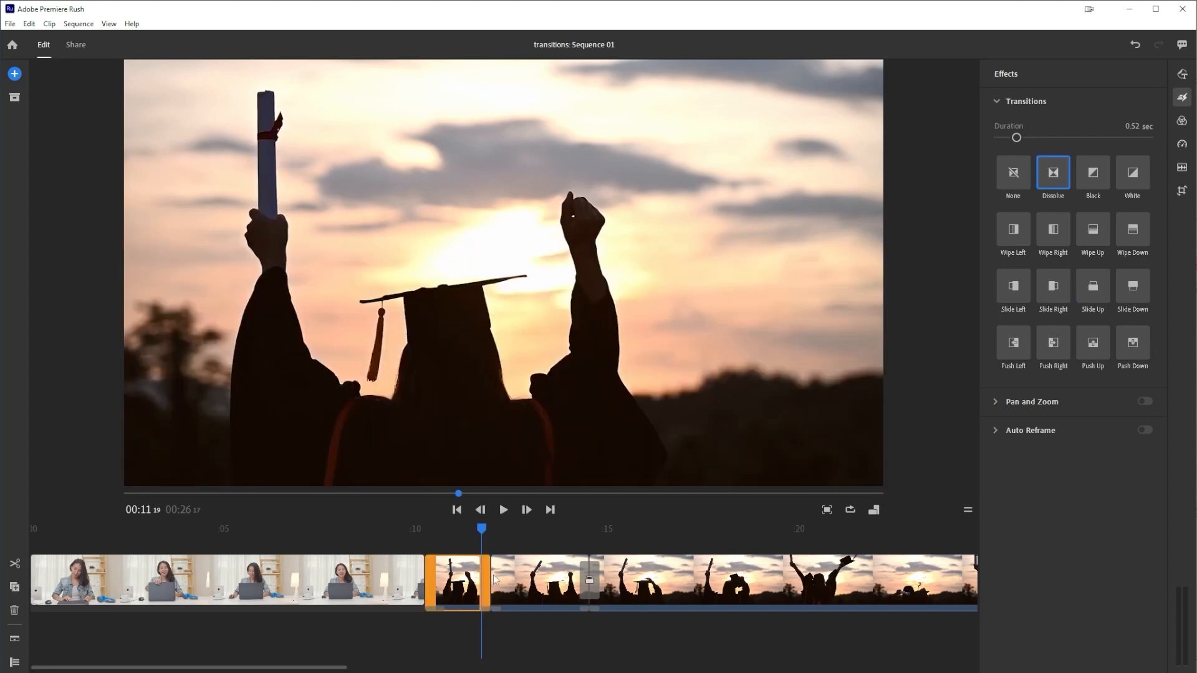
pyautogui.click(590, 578)
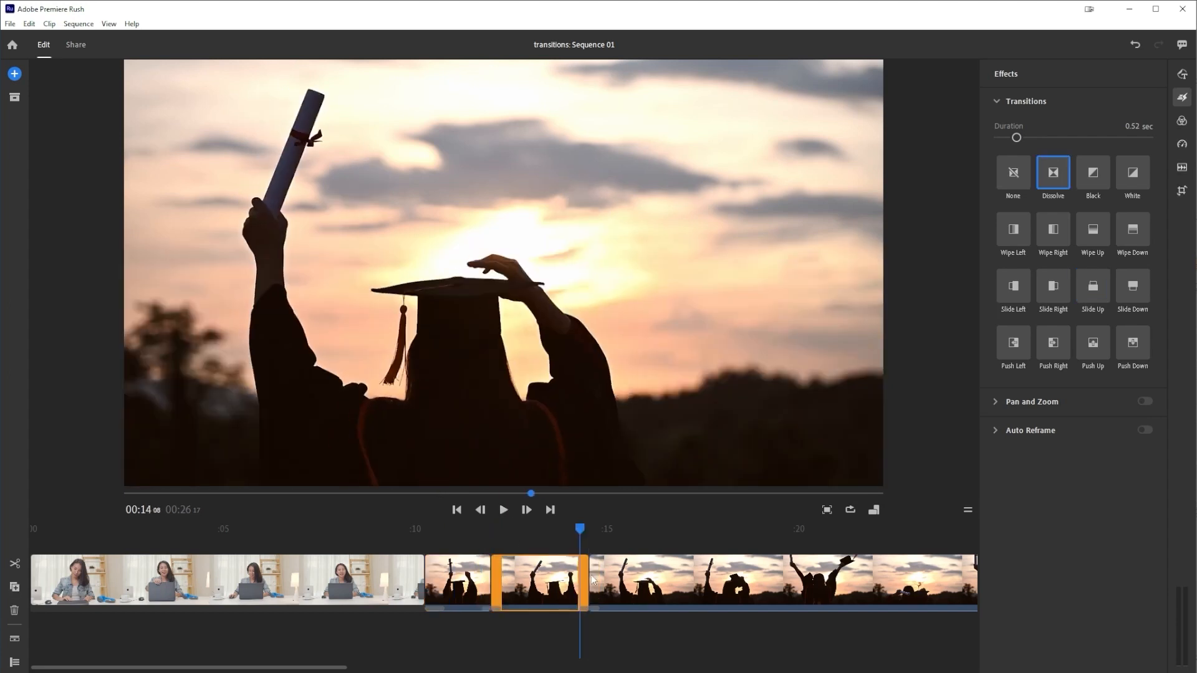
# - Add a Dissolve transition to each of the three cuts and play back the sequence across them
pyautogui.moveTo(1051, 183)
pyautogui.mouseDown()
pyautogui.moveTo(860, 277)
pyautogui.moveTo(415, 580)
pyautogui.moveTo(426, 579)
pyautogui.mouseUp()
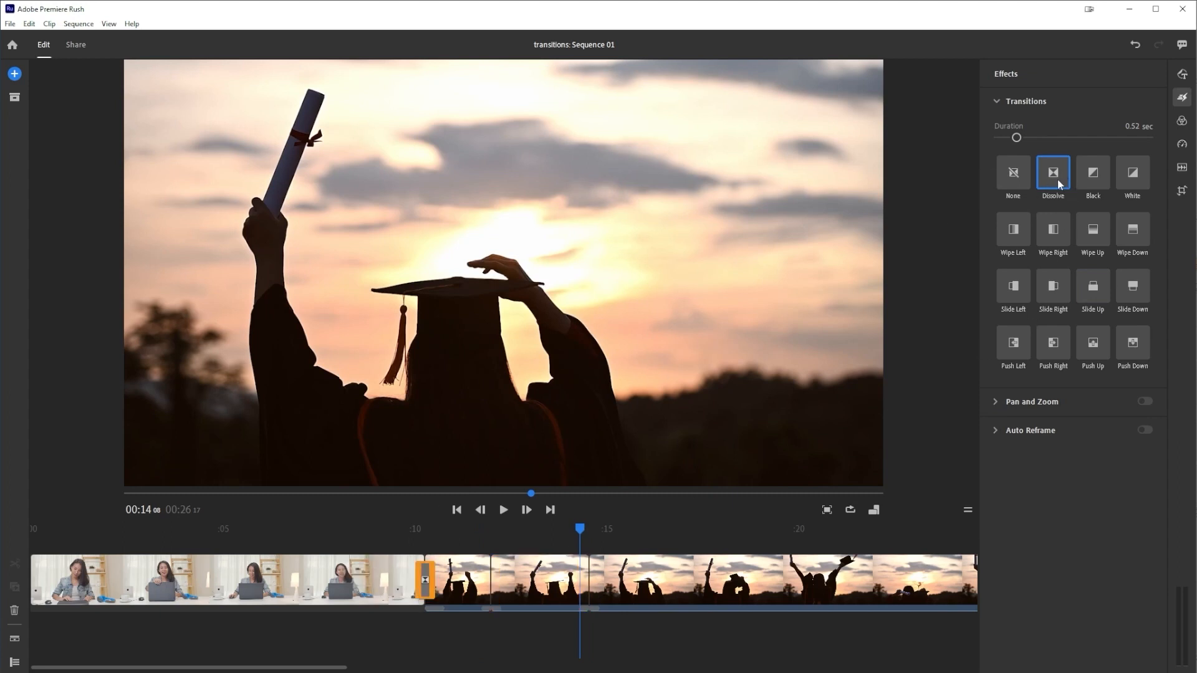
pyautogui.moveTo(1053, 181)
pyautogui.mouseDown()
pyautogui.moveTo(652, 439)
pyautogui.moveTo(491, 580)
pyautogui.mouseUp()
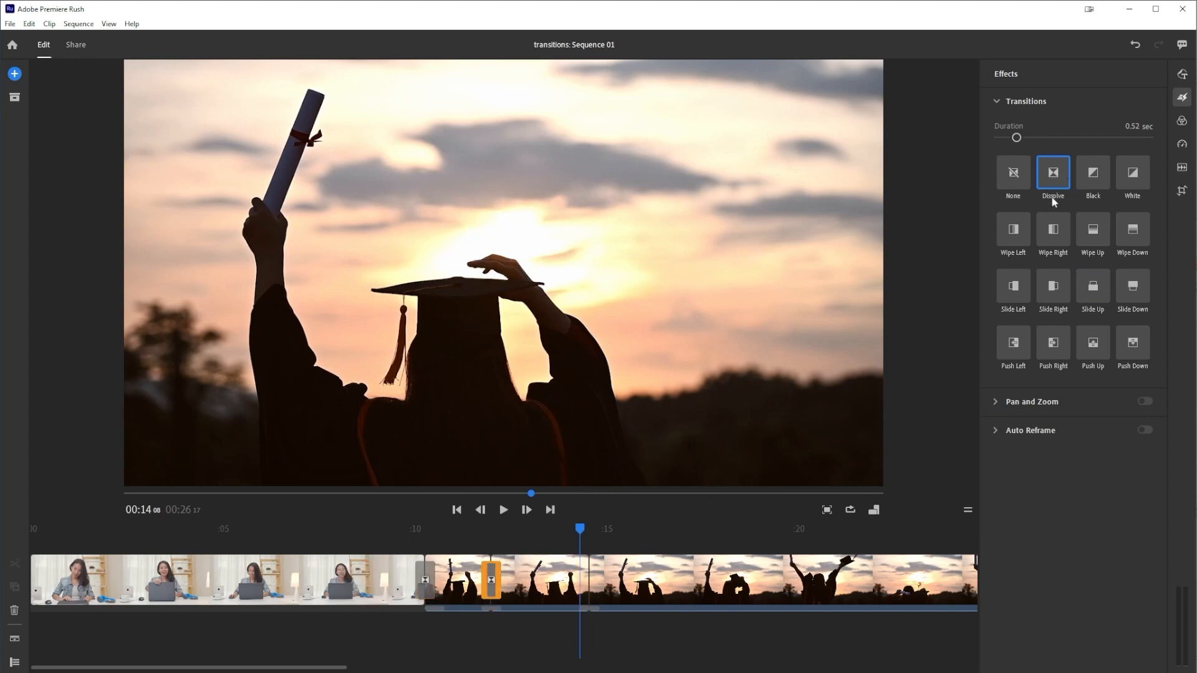
pyautogui.moveTo(1055, 182)
pyautogui.mouseDown()
pyautogui.moveTo(582, 435)
pyautogui.moveTo(590, 580)
pyautogui.moveTo(580, 557)
pyautogui.mouseUp()
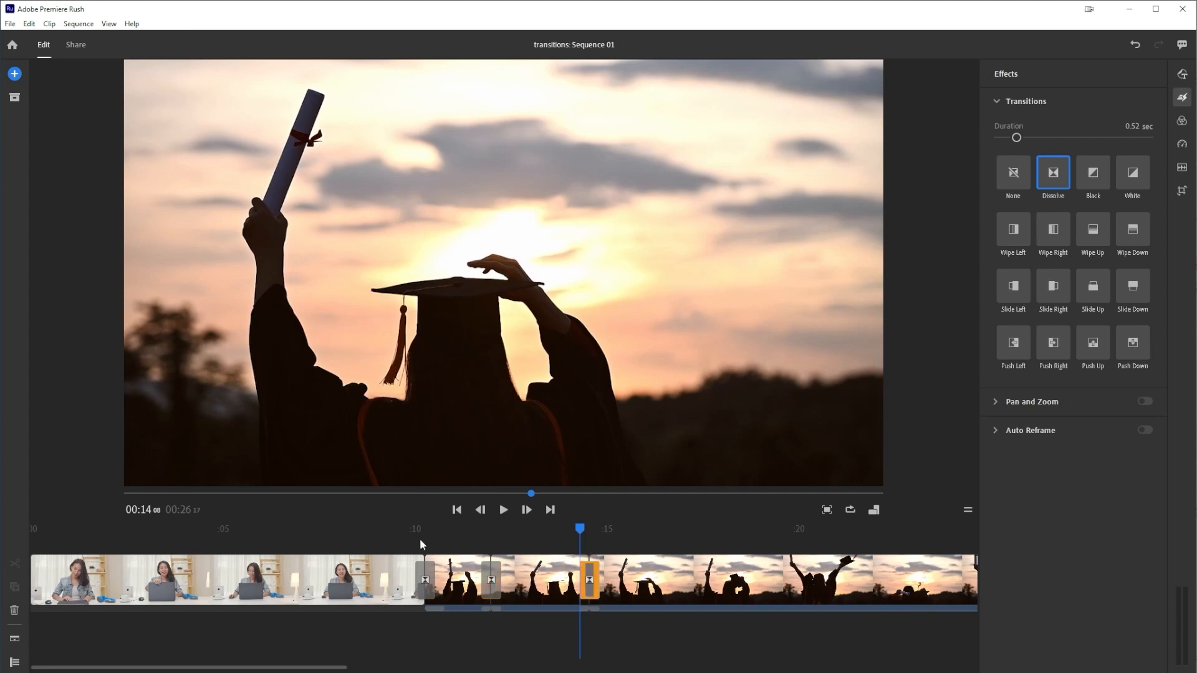
pyautogui.click(412, 548)
pyautogui.click(505, 511)
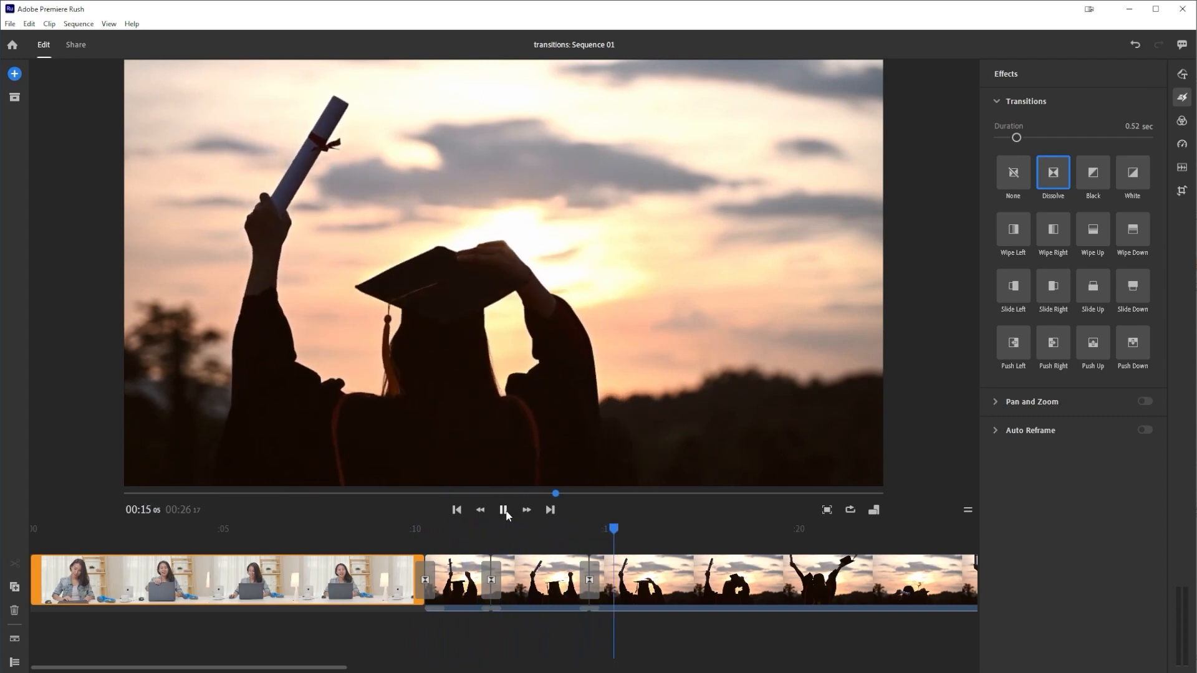
pyautogui.click(503, 510)
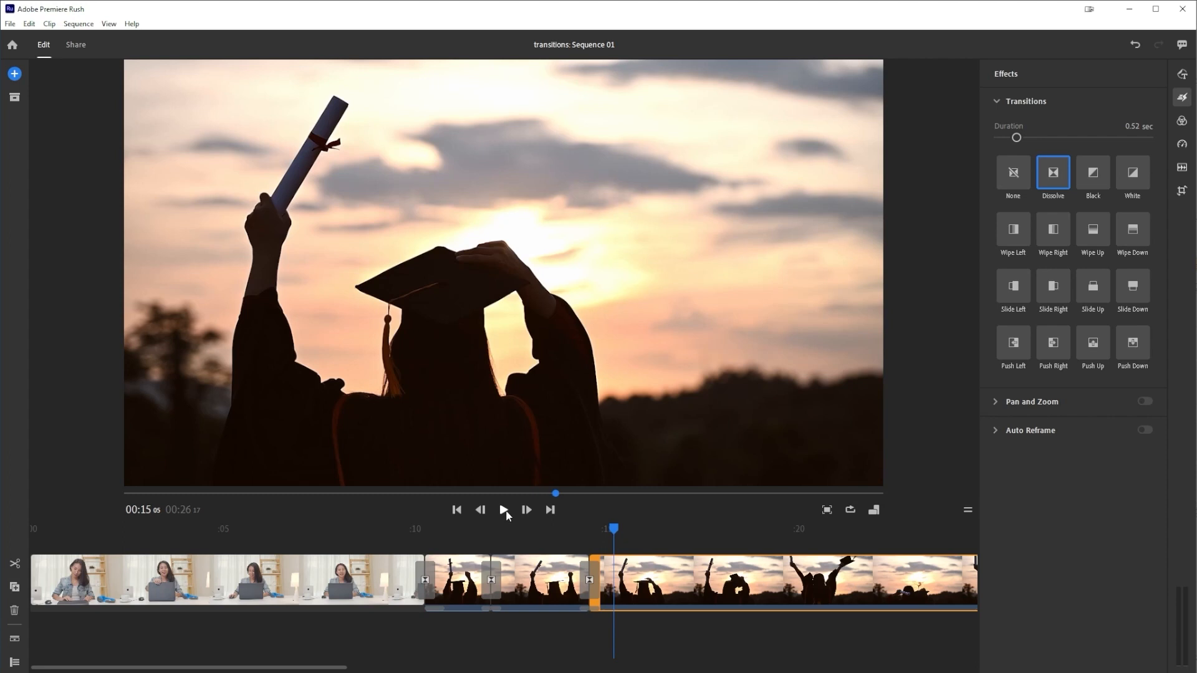
# - Add the EDM Pop Chains soundtrack at 00:09:23, just before the first cut, and play back its abrupt start
pyautogui.click(17, 75)
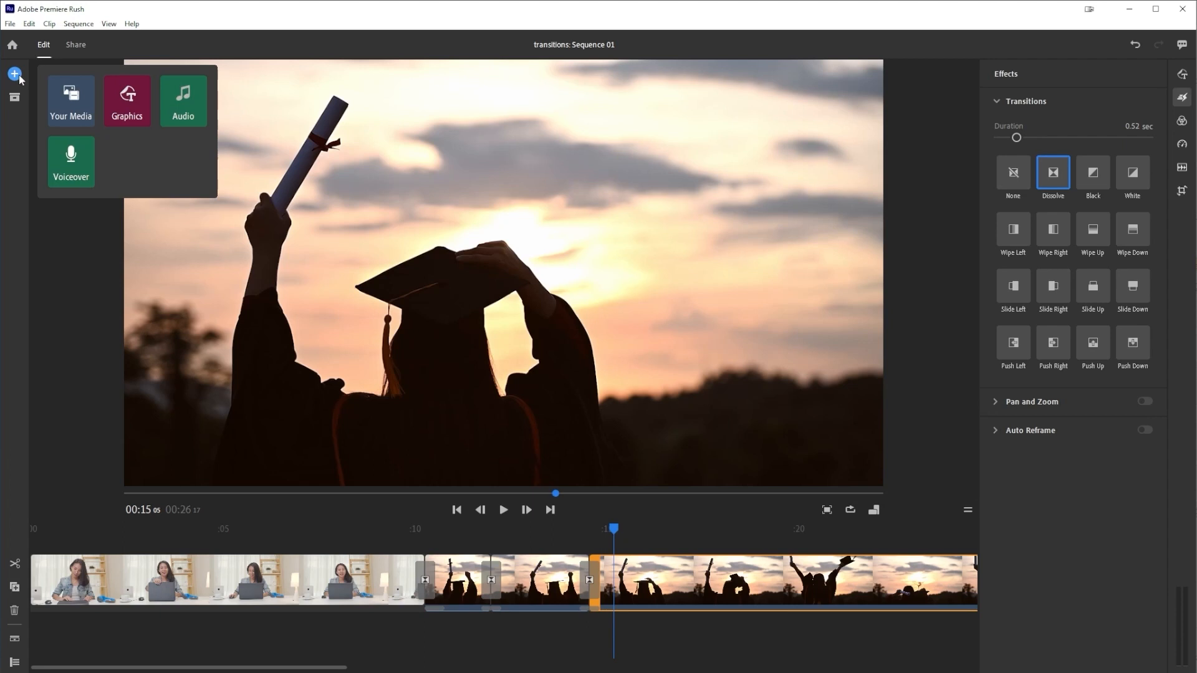
pyautogui.click(183, 105)
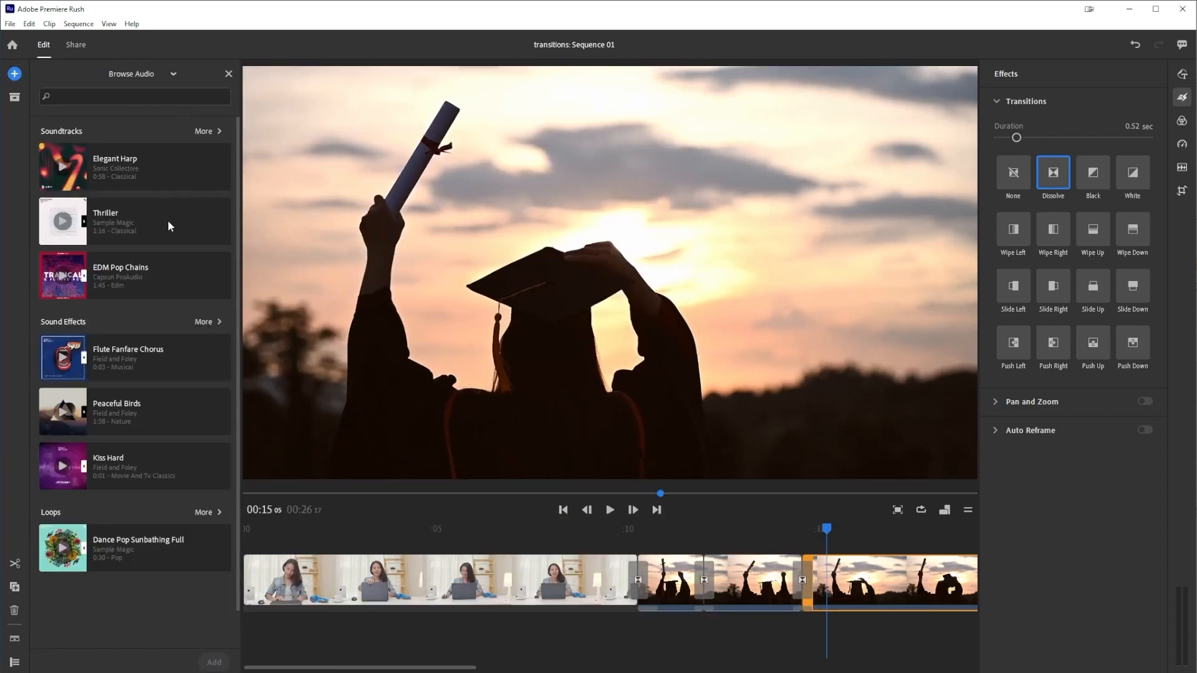
pyautogui.click(118, 272)
pyautogui.click(315, 630)
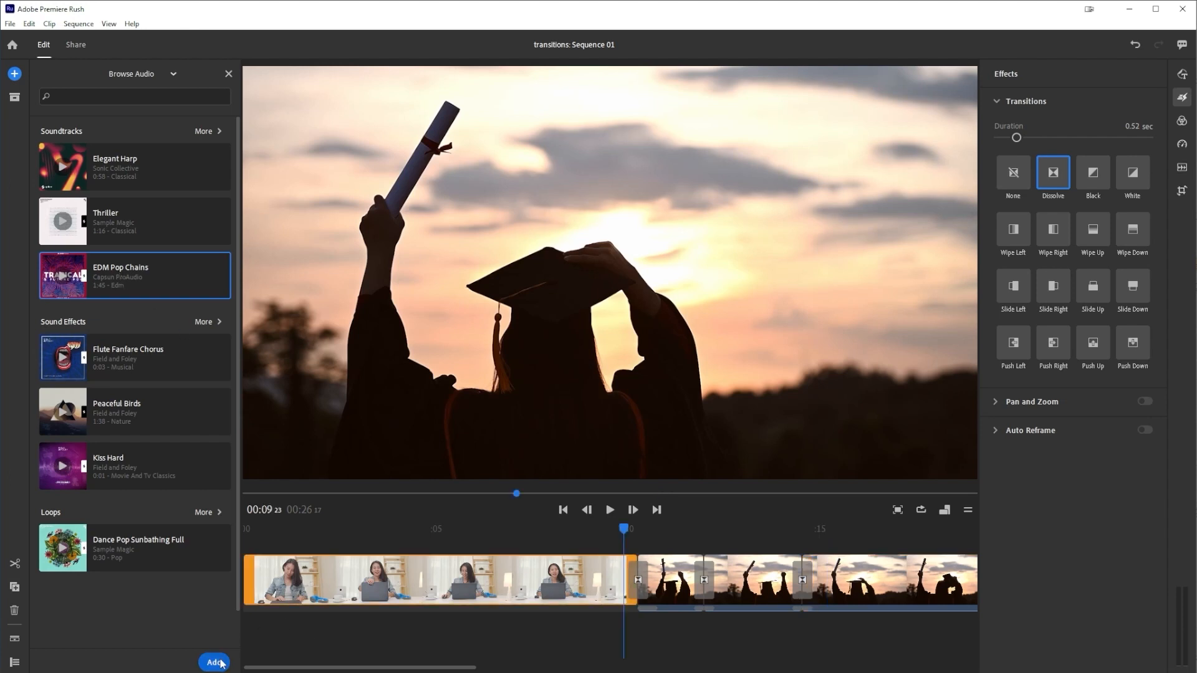
pyautogui.click(215, 663)
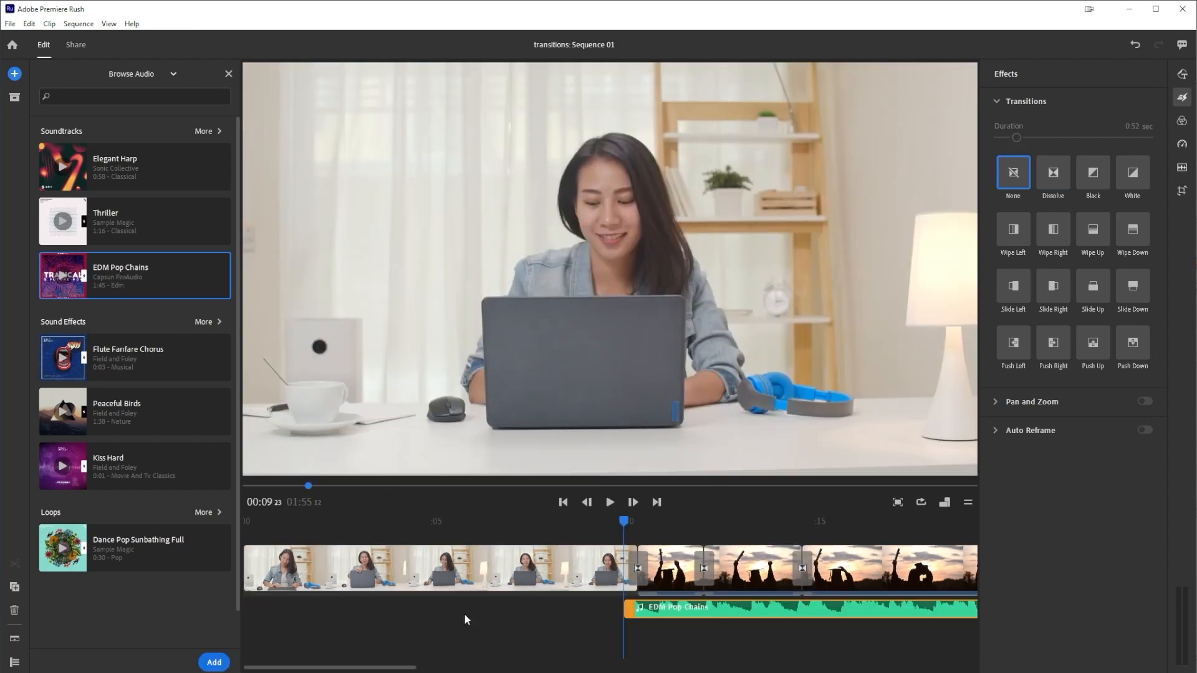
pyautogui.moveTo(625, 519); pyautogui.dragTo(603, 520)
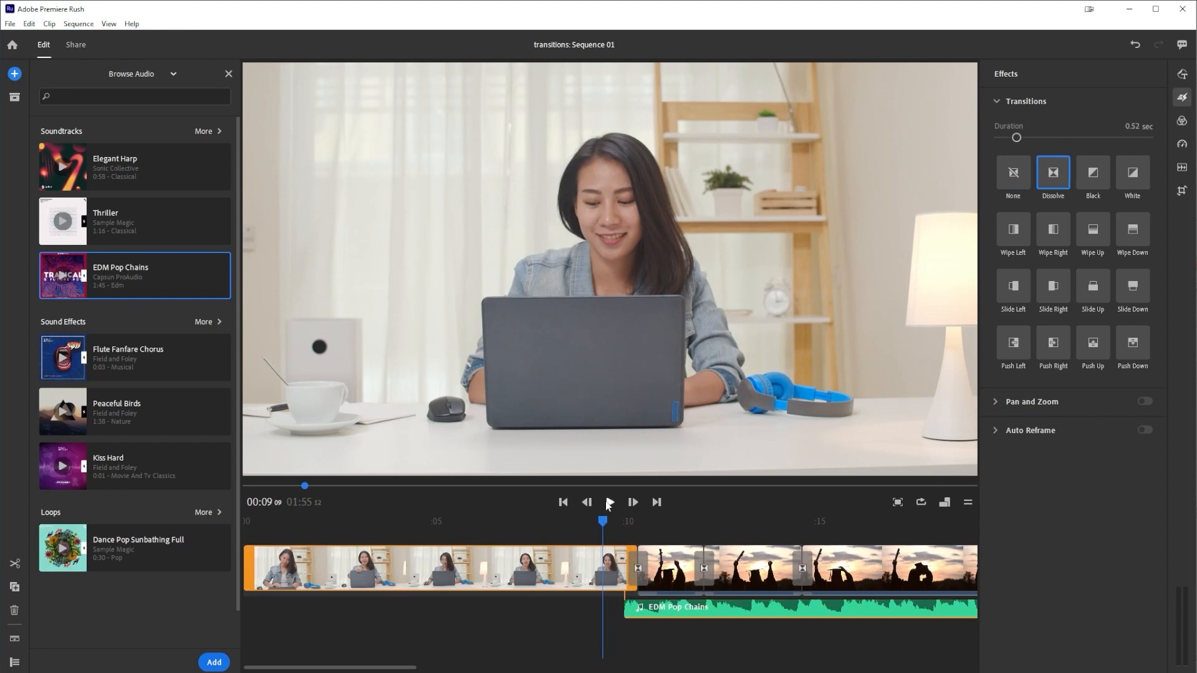
pyautogui.click(610, 503)
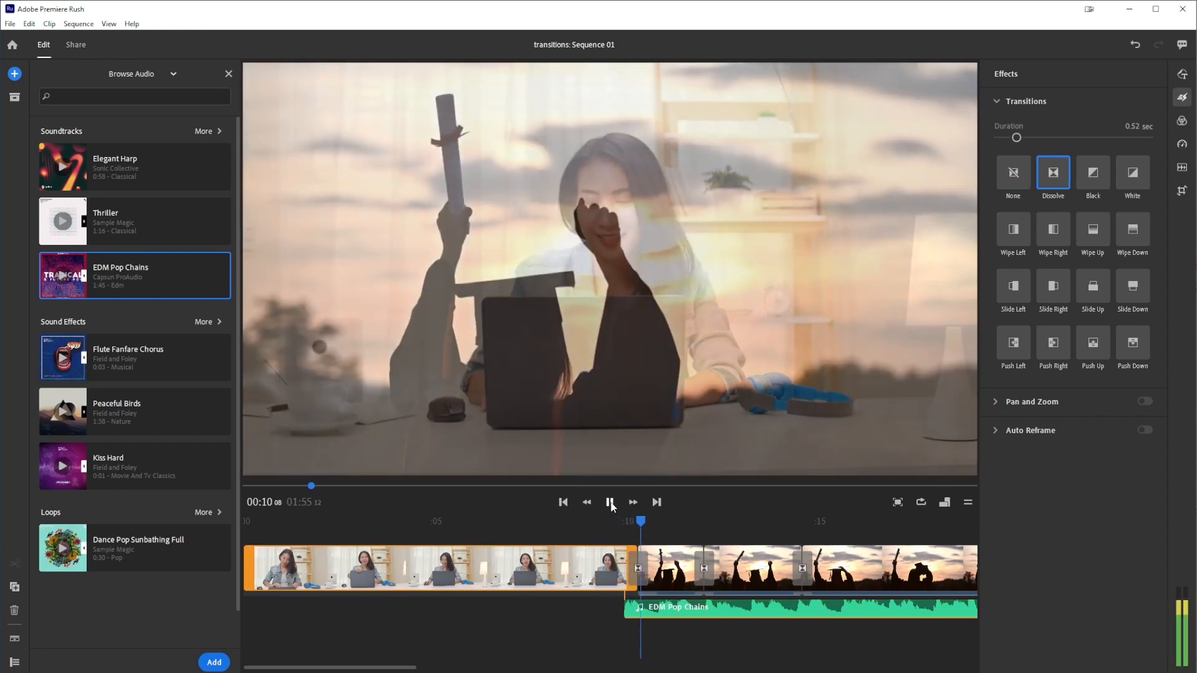
pyautogui.click(610, 502)
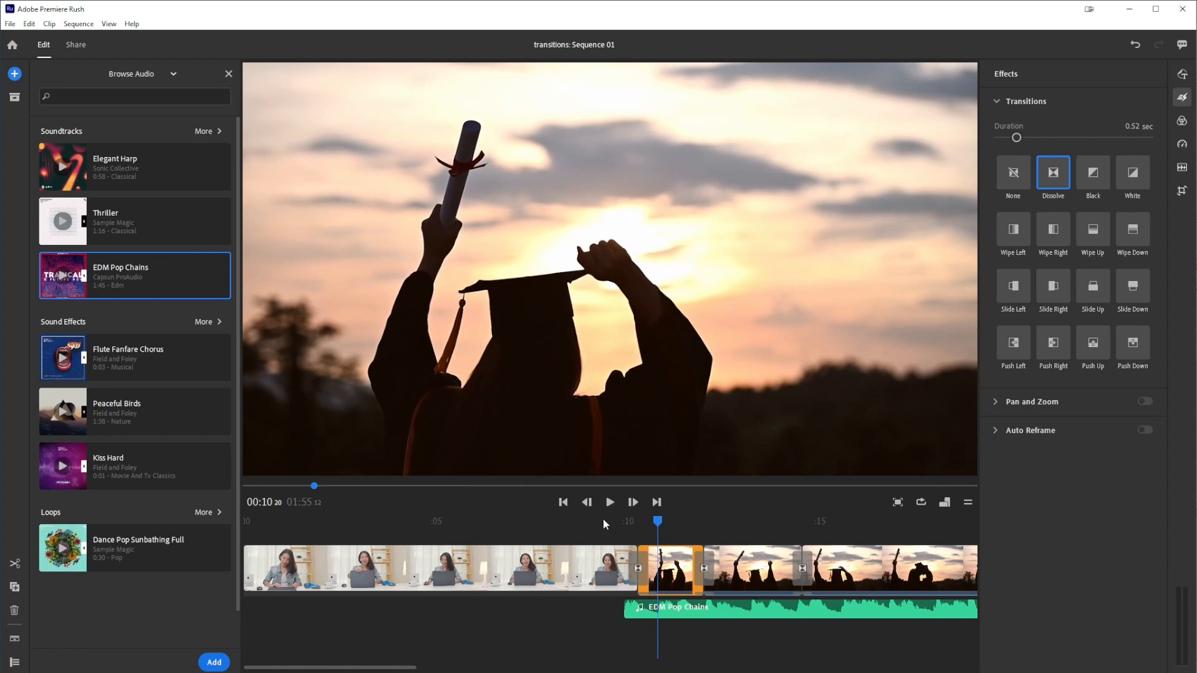
# - Add a Dissolve transition to the start of the EDM Pop Chains audio clip and play back the fade-in
pyautogui.moveTo(1058, 181); pyautogui.dragTo(633, 611)
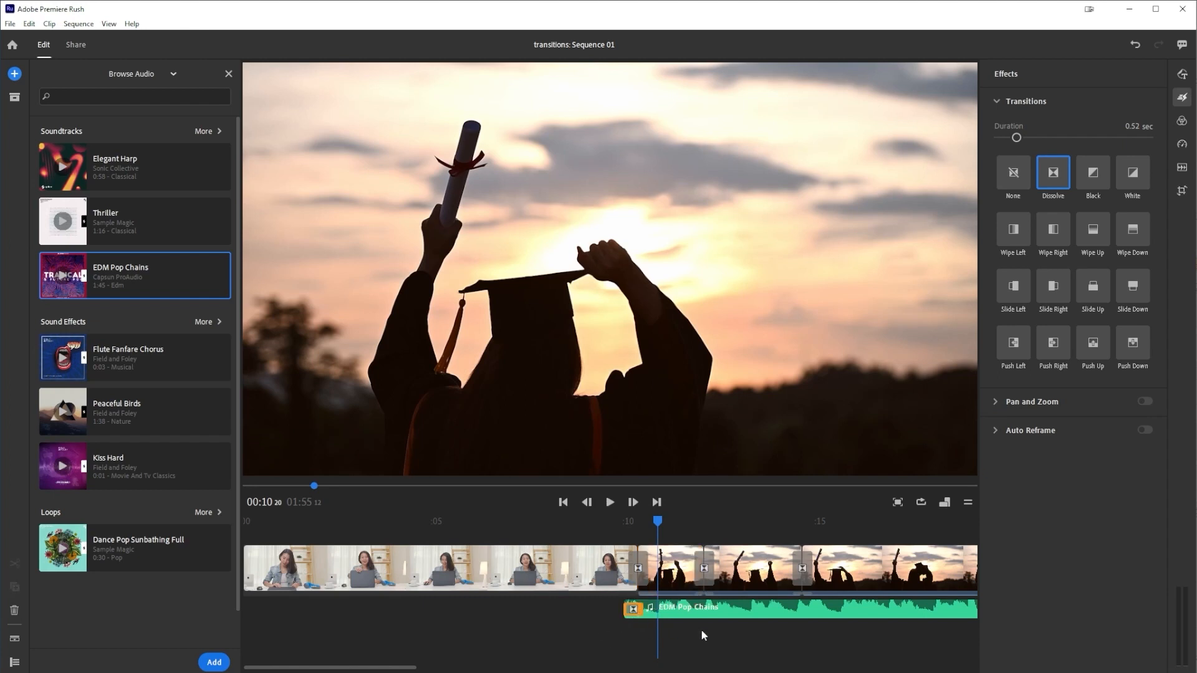
pyautogui.moveTo(658, 523); pyautogui.dragTo(617, 522)
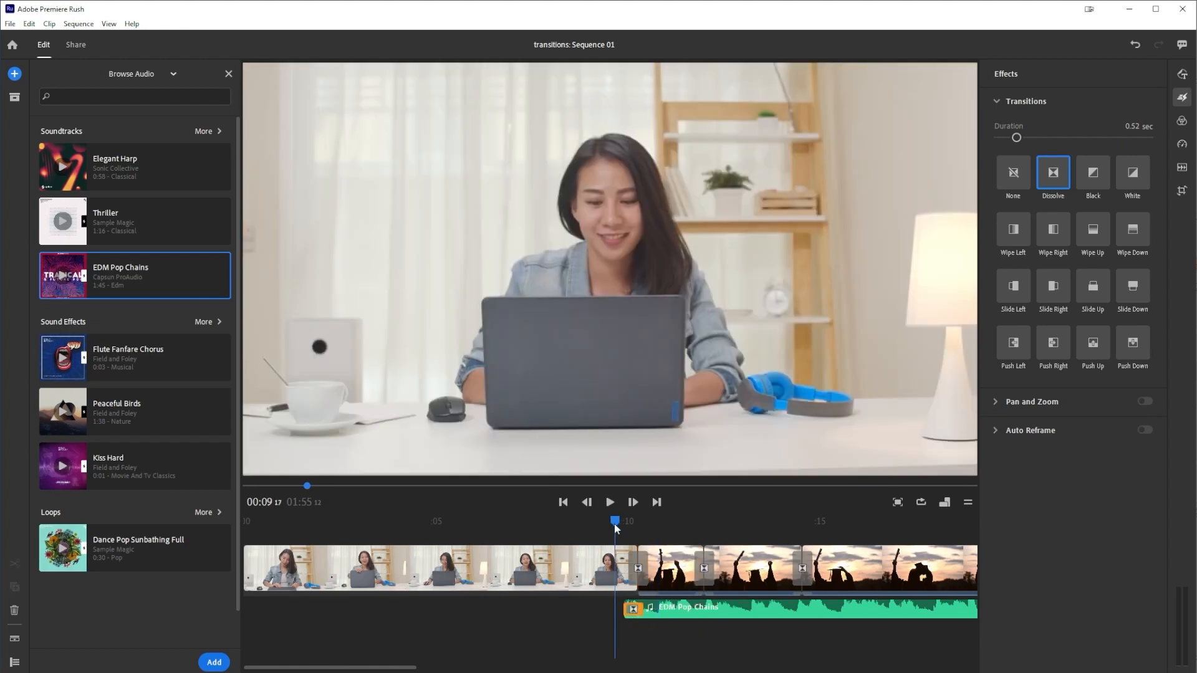
pyautogui.click(610, 503)
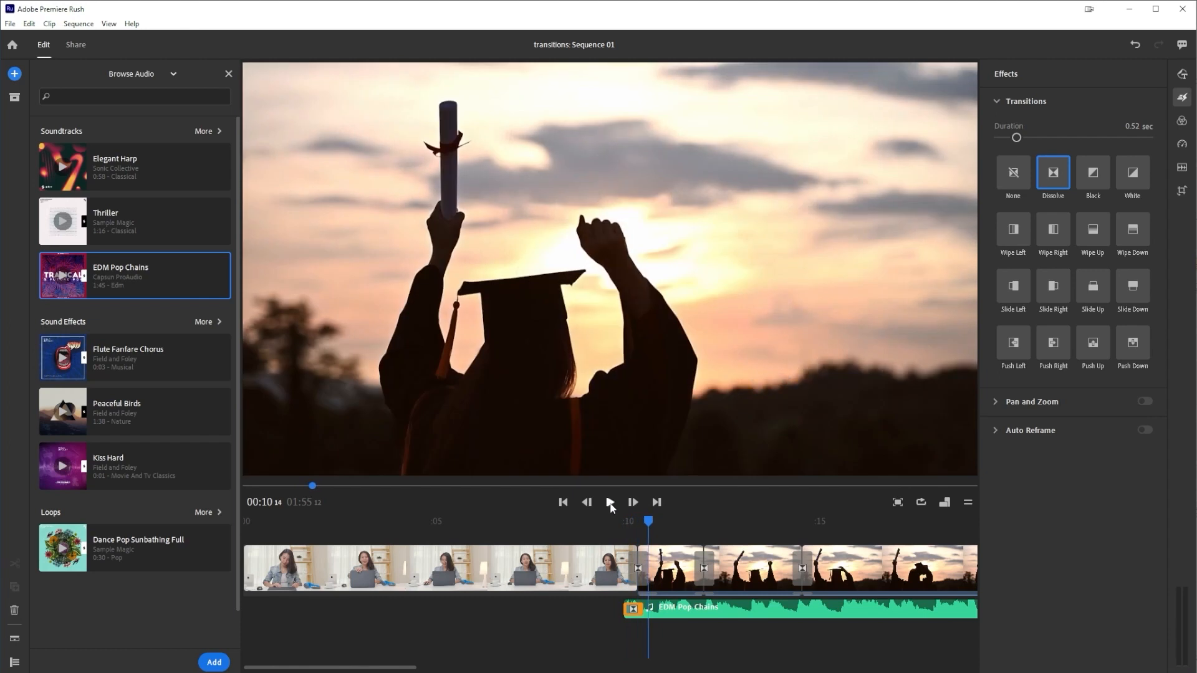
pyautogui.click(610, 503)
# - Lengthen the Dissolve at the start of the audio clip to 2.48 sec and play it back
pyautogui.moveTo(641, 606); pyautogui.dragTo(717, 607)
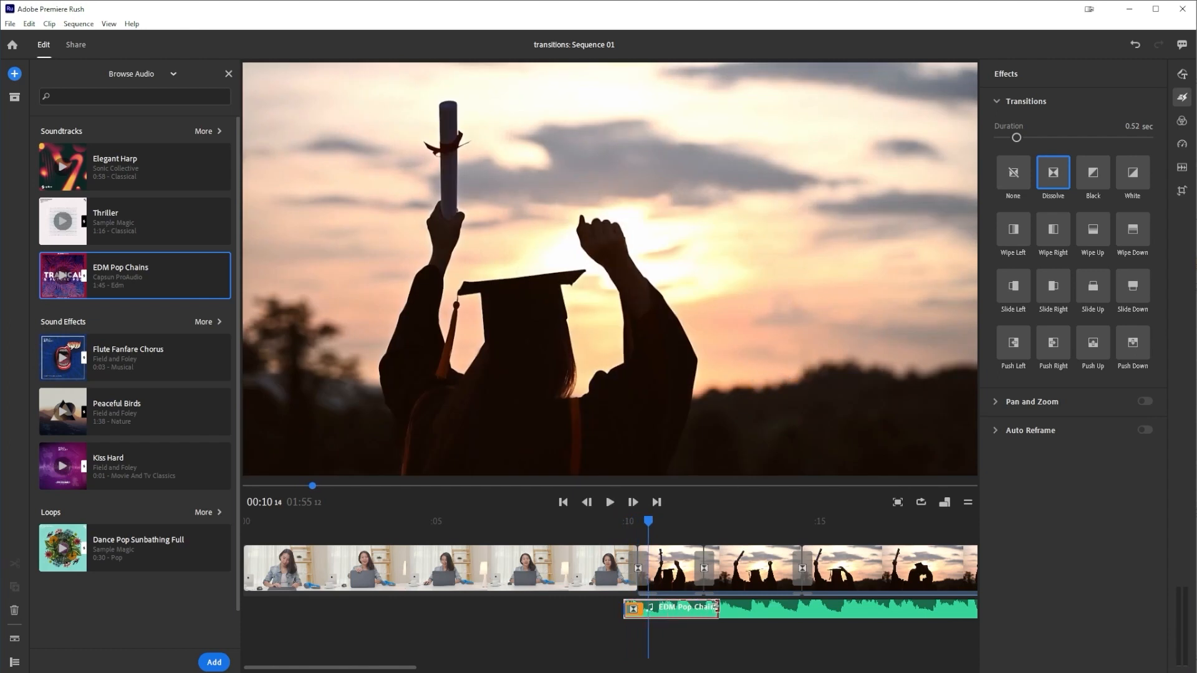
pyautogui.click(641, 525)
pyautogui.moveTo(642, 525); pyautogui.dragTo(609, 522)
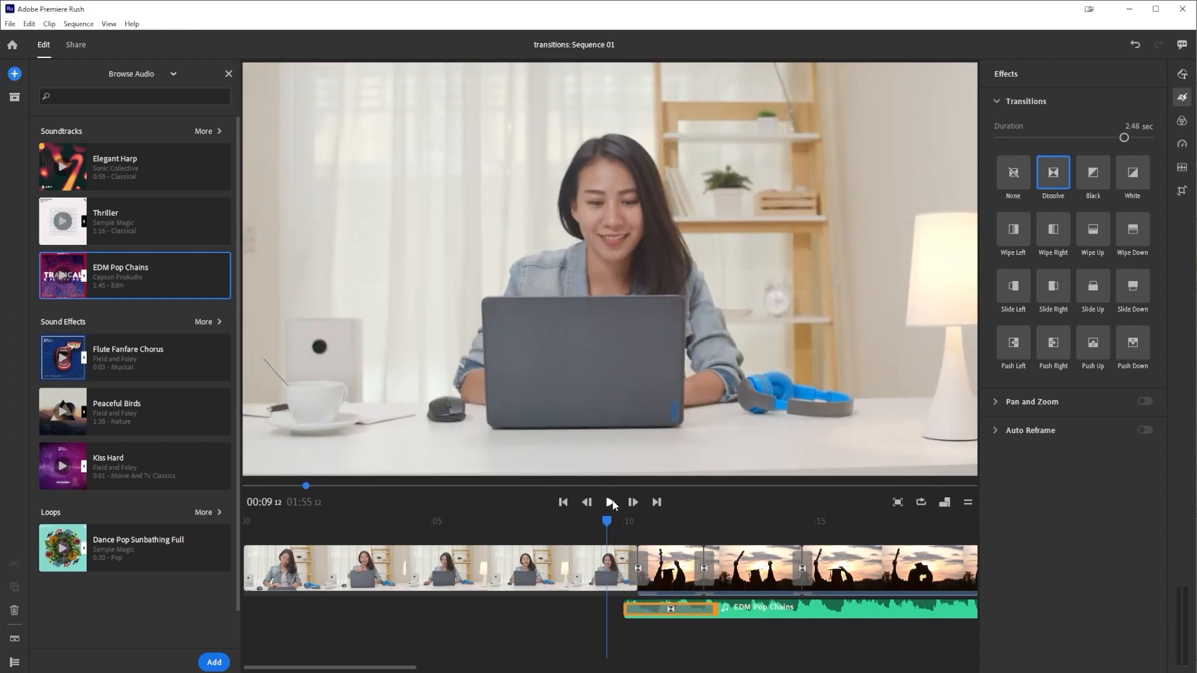
pyautogui.click(610, 502)
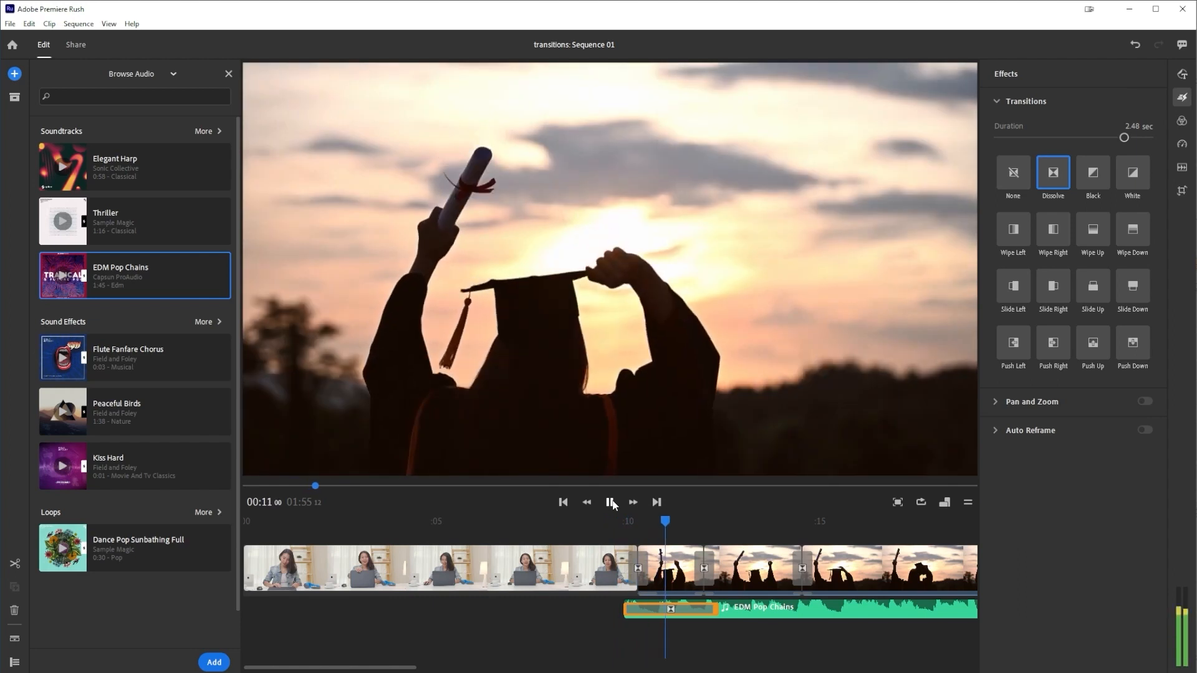
pyautogui.click(612, 503)
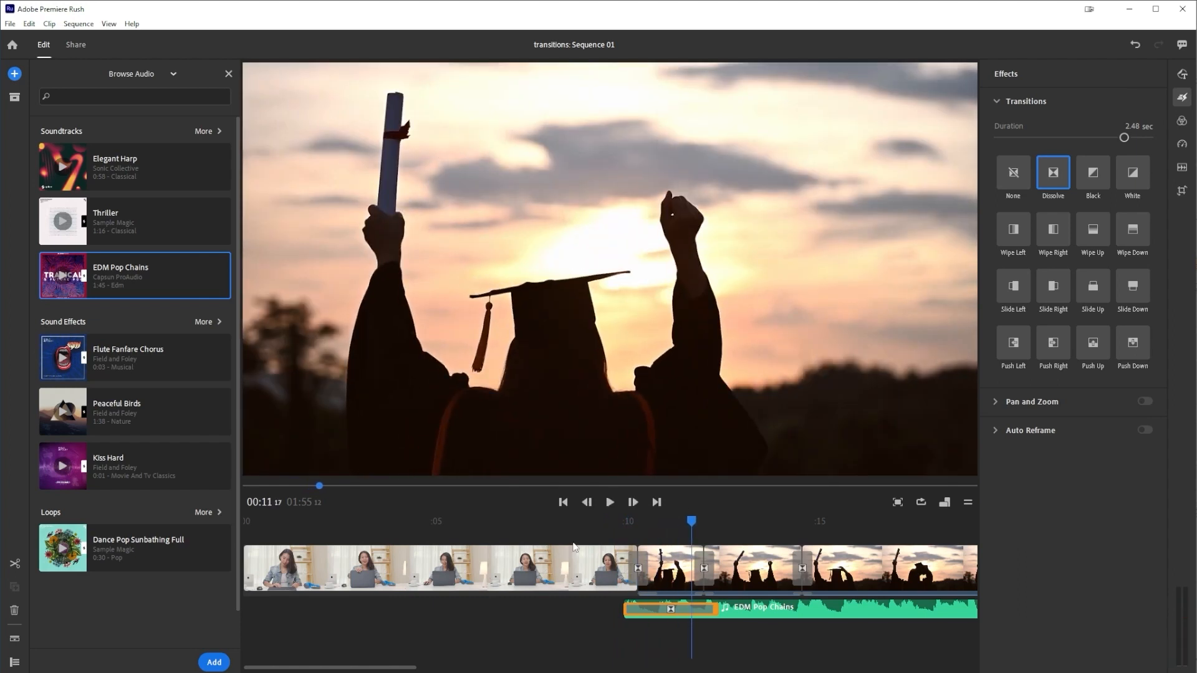
# - Split the EDM Pop Chains audio at the end of the video, 00:26:17, and delete the excess part
pyautogui.moveTo(411, 666)
pyautogui.moveTo(412, 665); pyautogui.dragTo(643, 666)
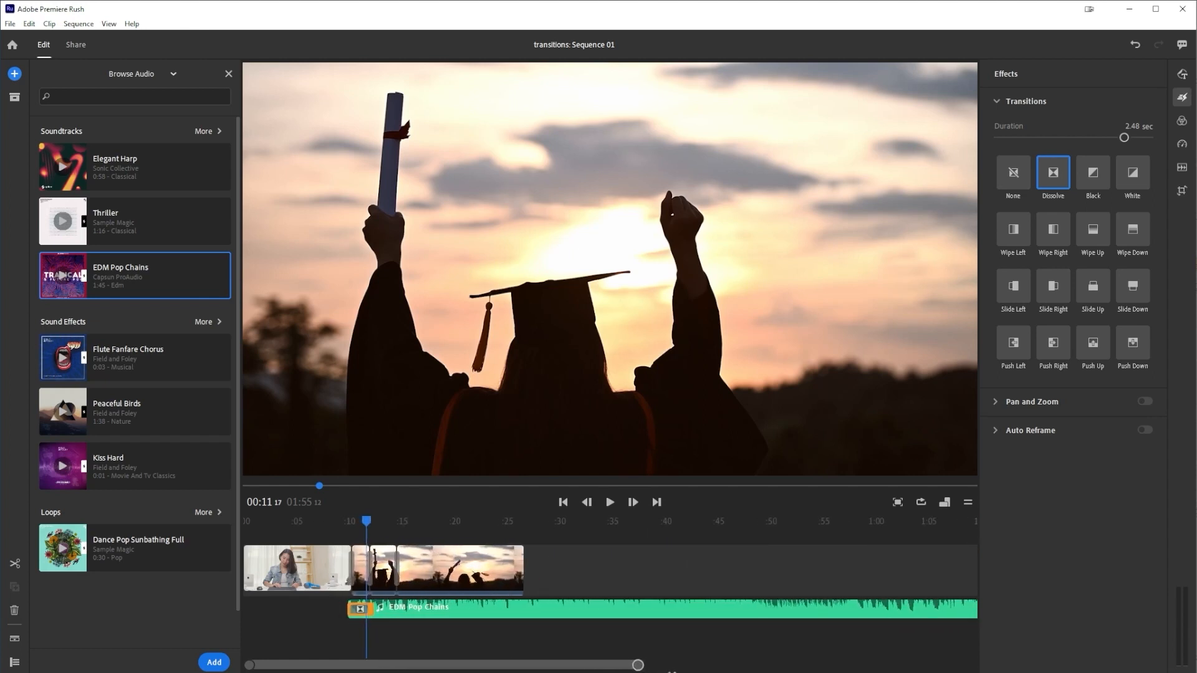
pyautogui.click(409, 610)
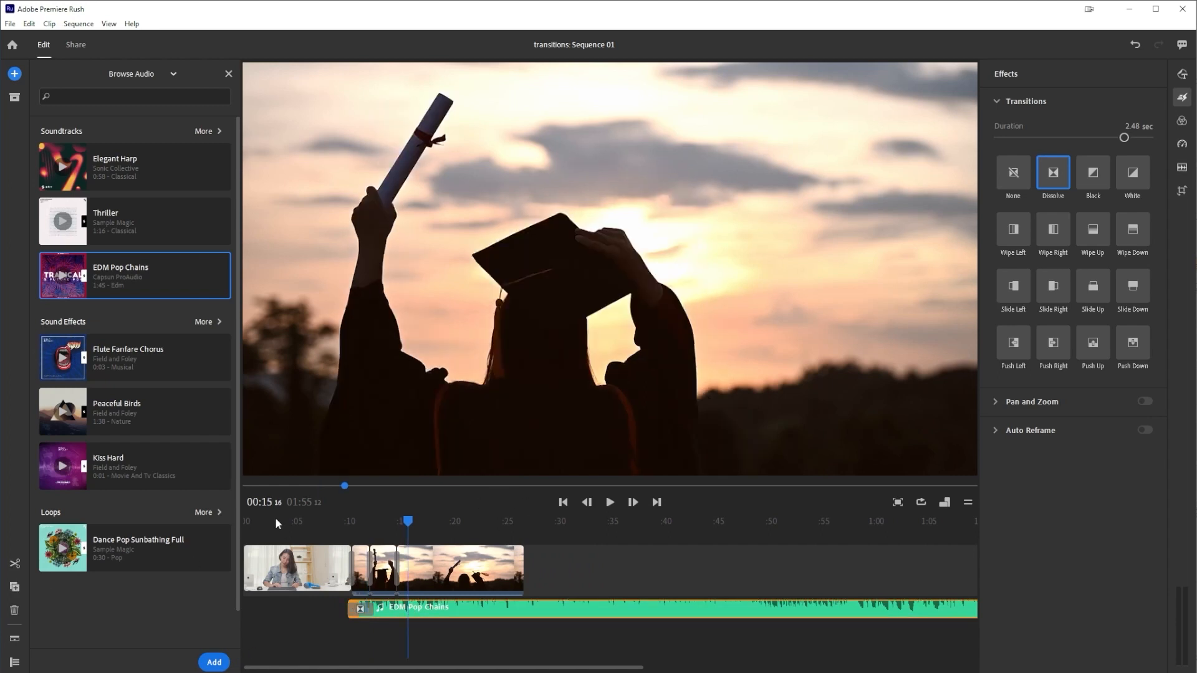
pyautogui.click(525, 522)
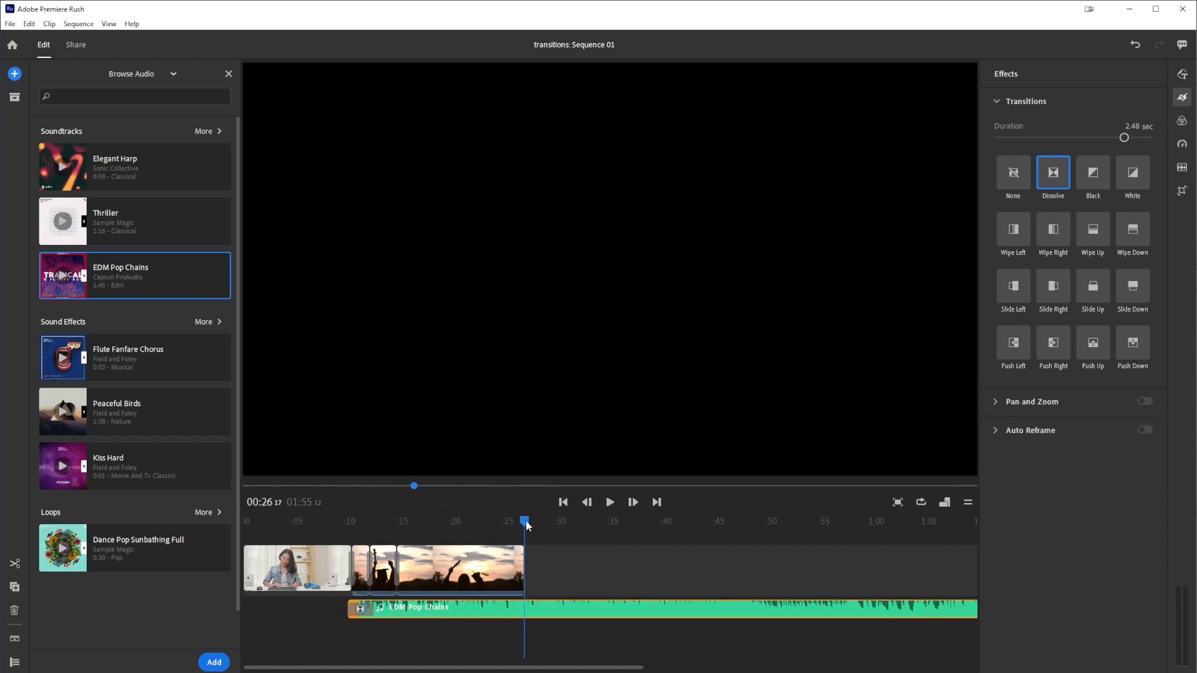
pyautogui.click(14, 563)
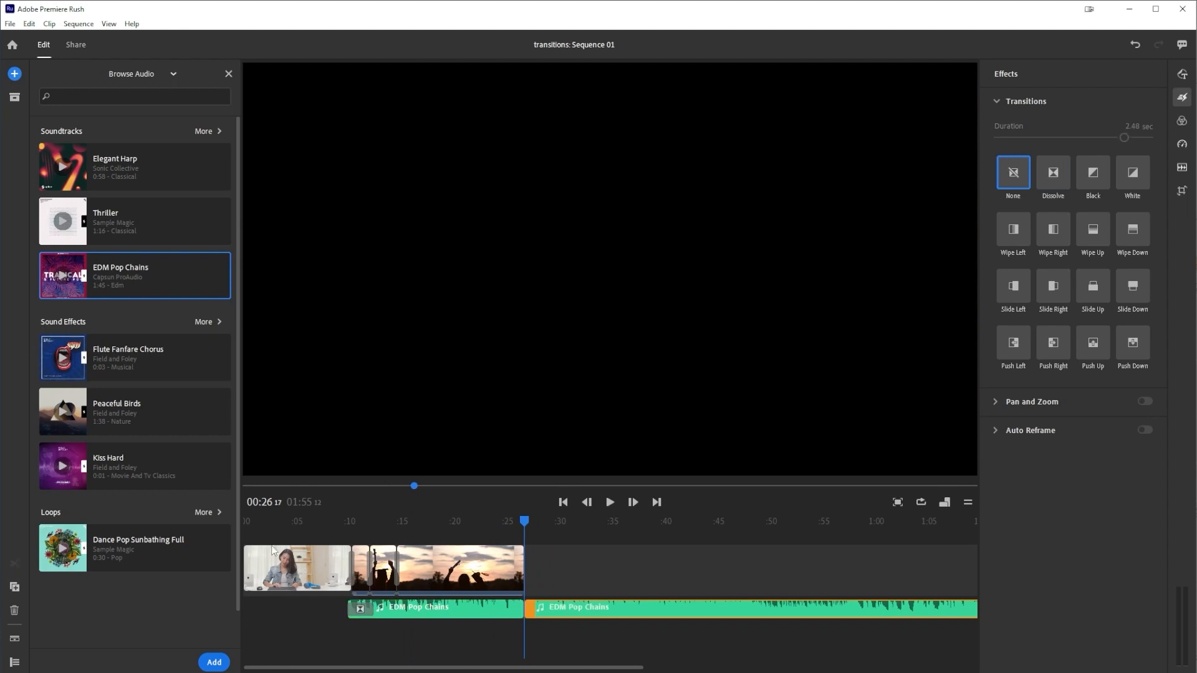
pyautogui.click(641, 616)
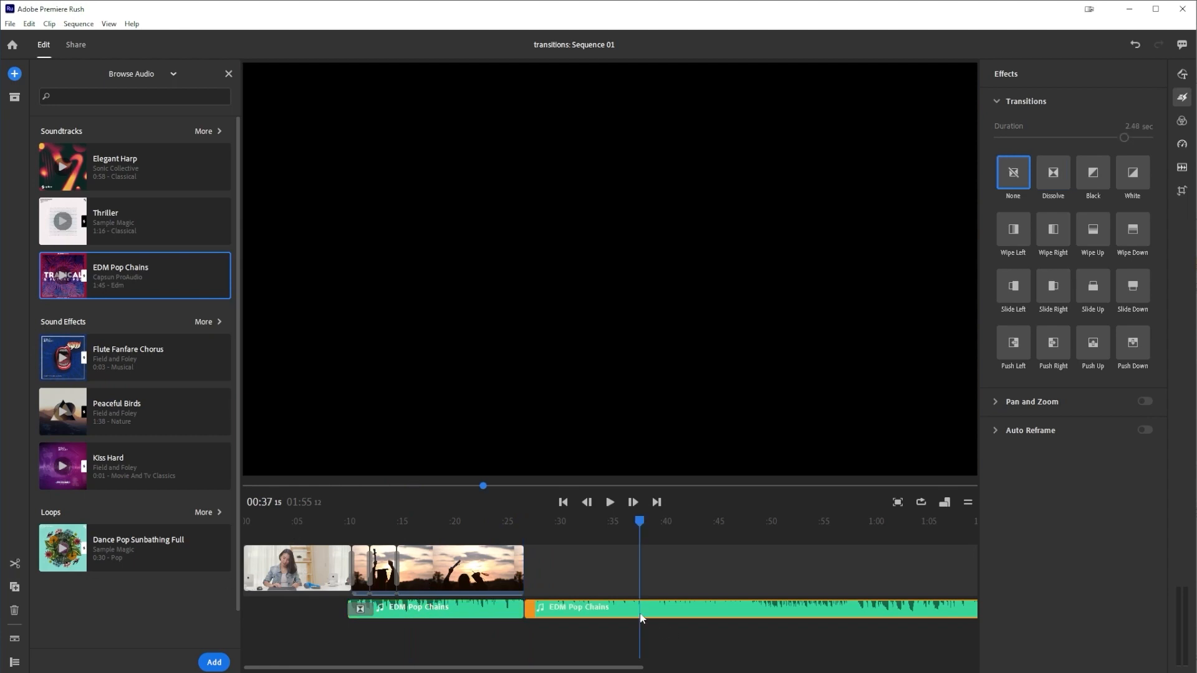
pyautogui.press('Delete')
# - Add a Dissolve transition to the end of the trimmed EDM Pop Chains audio clip
pyautogui.moveTo(636, 520); pyautogui.dragTo(508, 525)
pyautogui.click(506, 570)
pyautogui.click(504, 609)
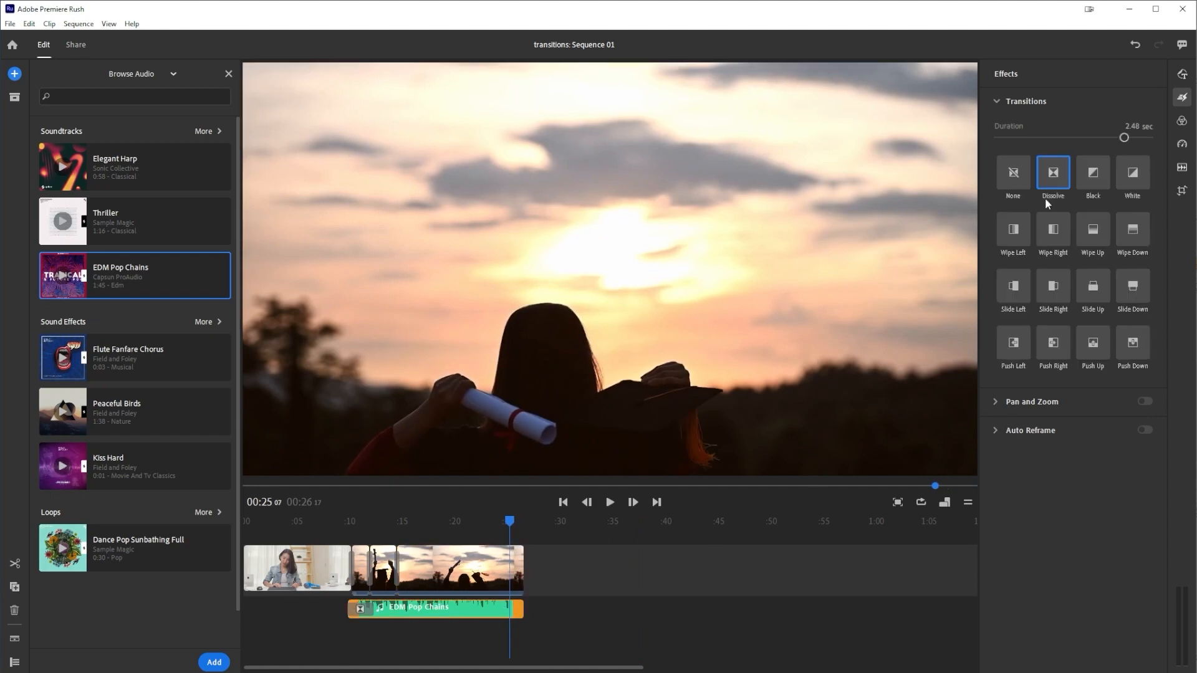
pyautogui.moveTo(1053, 176)
pyautogui.mouseDown()
pyautogui.moveTo(633, 586)
pyautogui.moveTo(500, 614)
pyautogui.mouseUp()
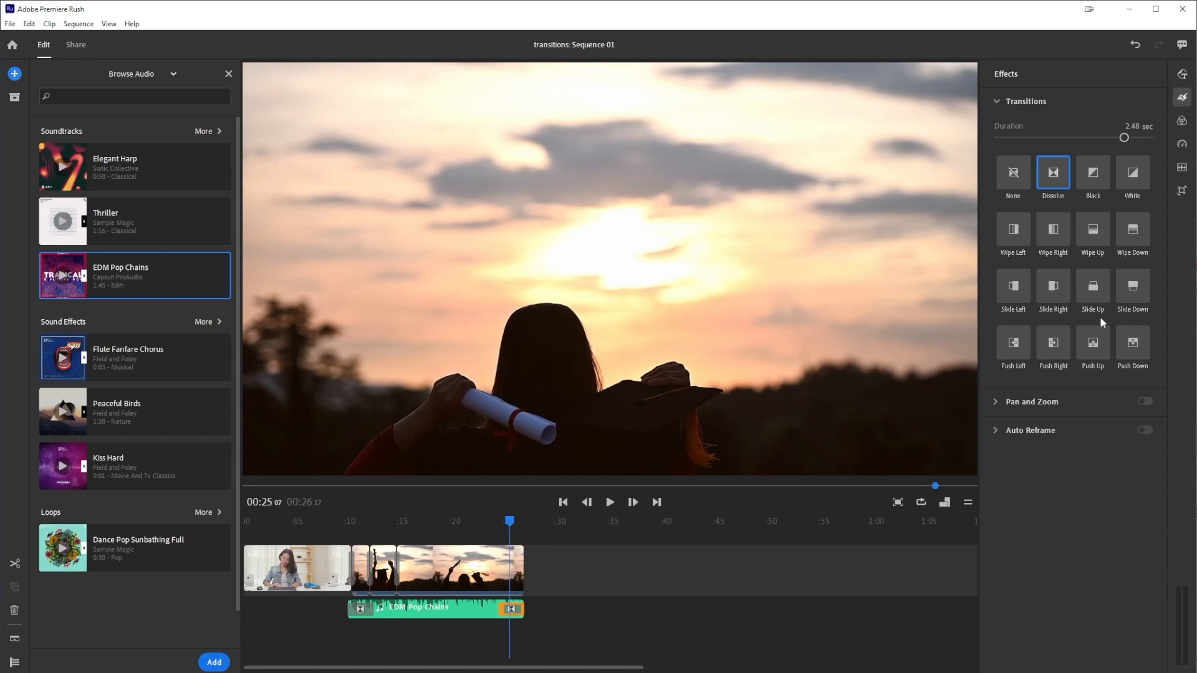
# - Add a Slide Down transition to the end of the last graduation clip and play back from 00:23:03
pyautogui.moveTo(1135, 294); pyautogui.dragTo(491, 571)
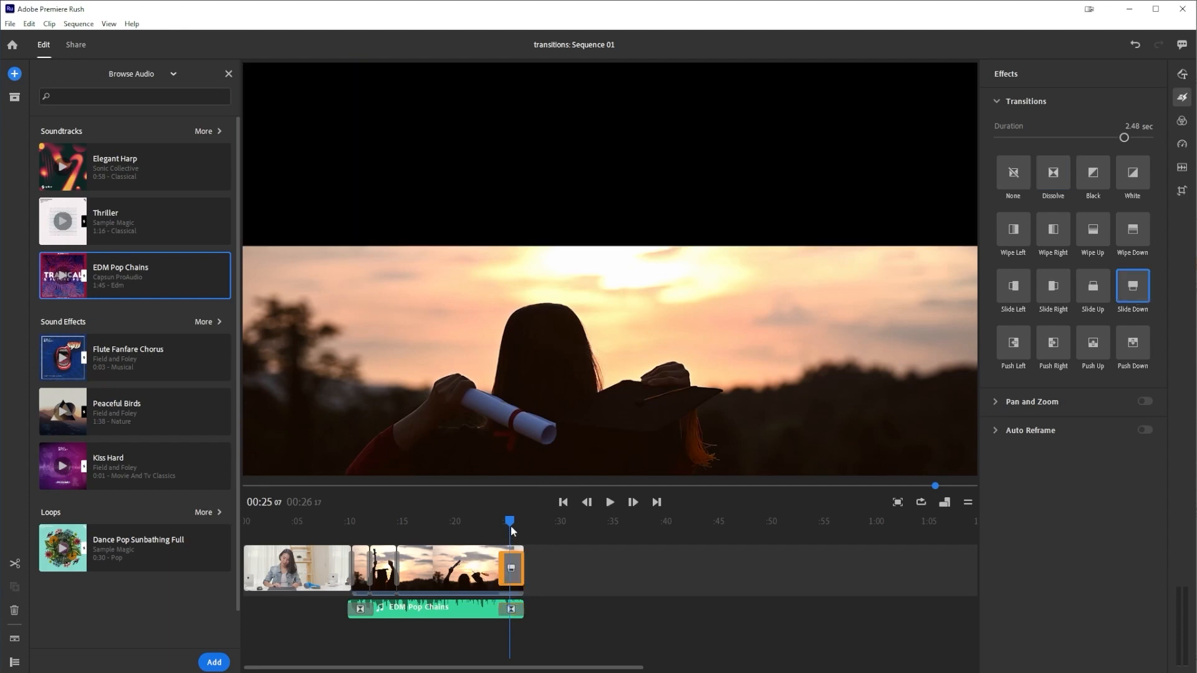
pyautogui.moveTo(511, 525); pyautogui.dragTo(487, 523)
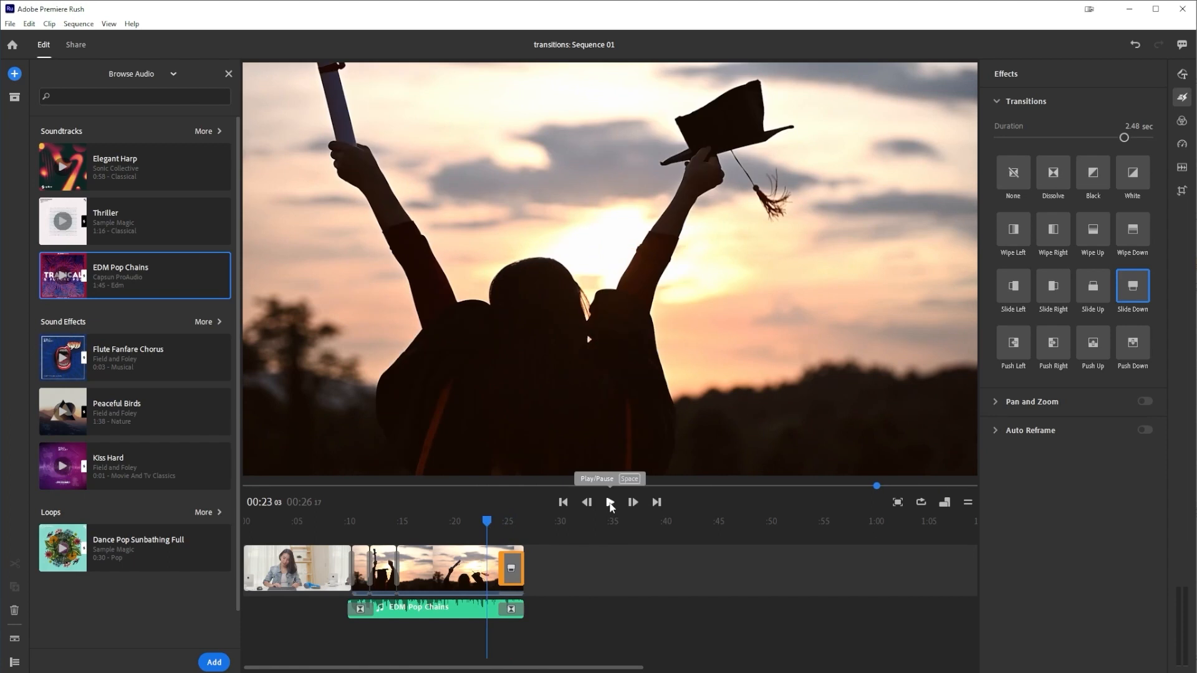
pyautogui.click(610, 503)
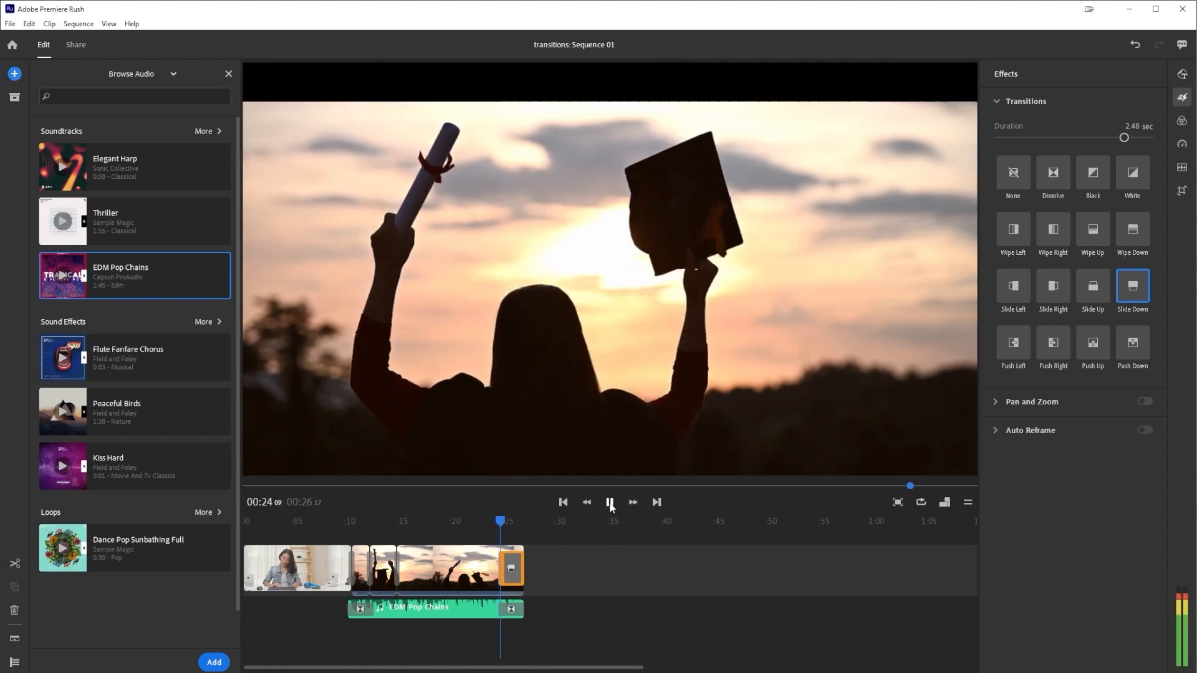